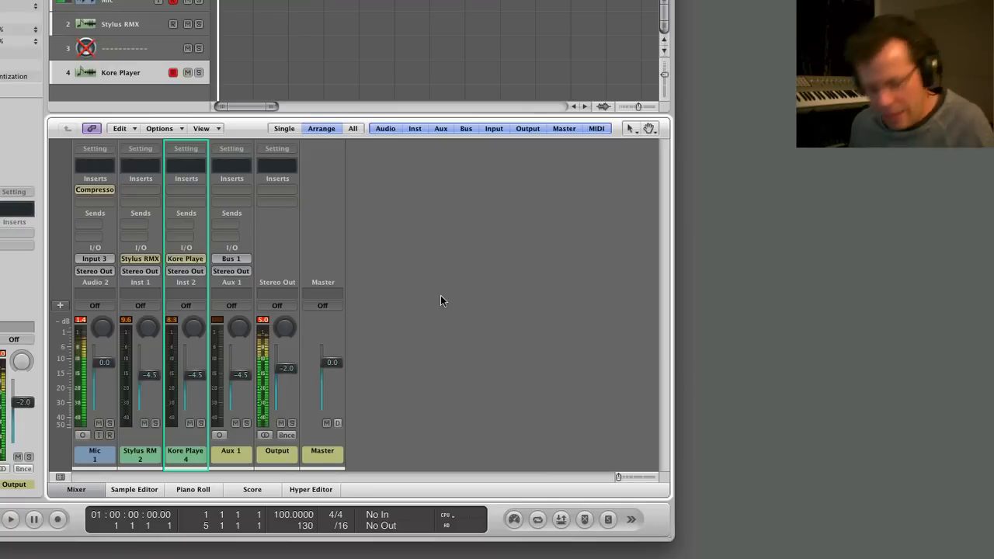
# Switch to the web browser and look through the PlugInGuru Power Pack for Massive page, including its demo bank section
pyautogui.press('super+Tab')
pyautogui.press('super+Tab')
pyautogui.press('super+Tab')
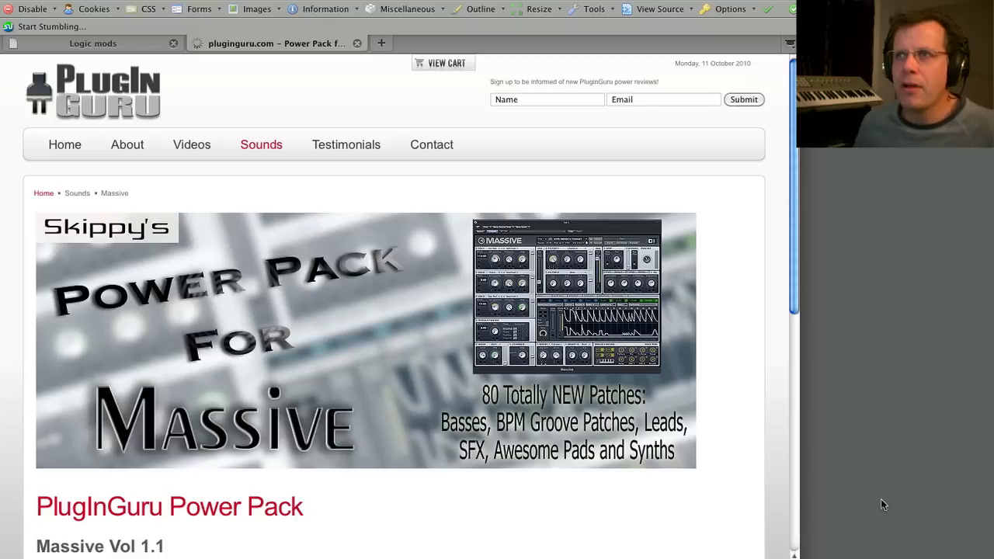
pyautogui.scroll(-3, 519, 359)
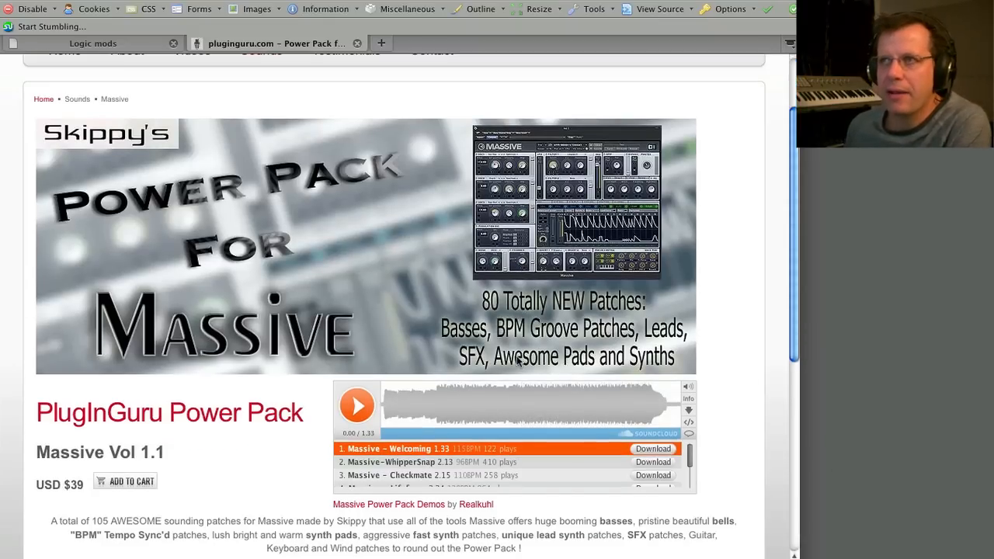
pyautogui.scroll(-2, 208, 439)
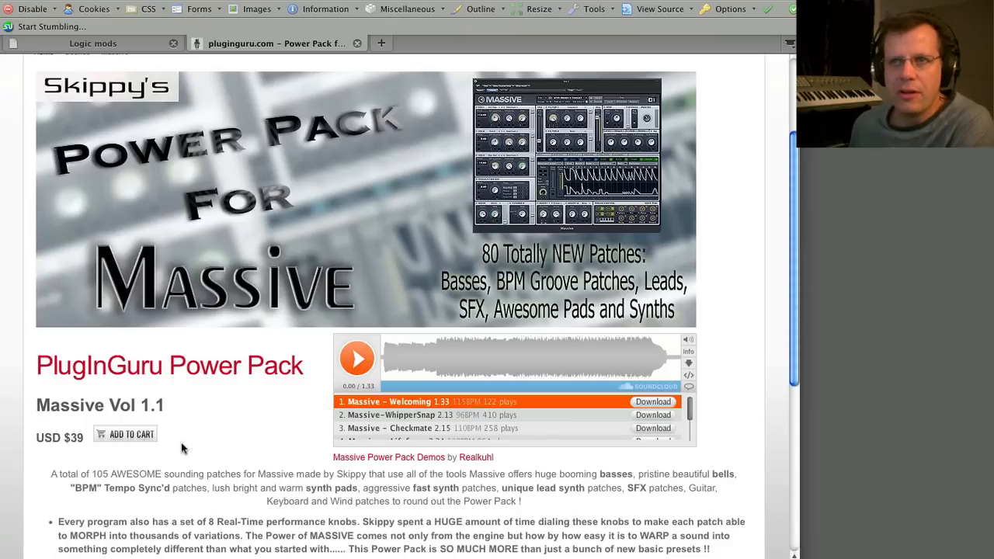
pyautogui.scroll(-2, 190, 462)
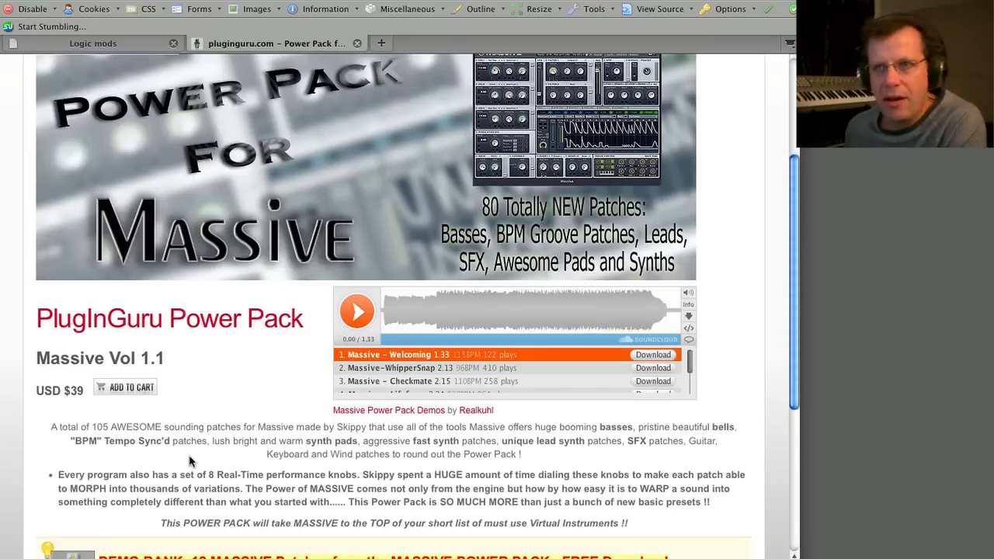
pyautogui.scroll(-9, 126, 442)
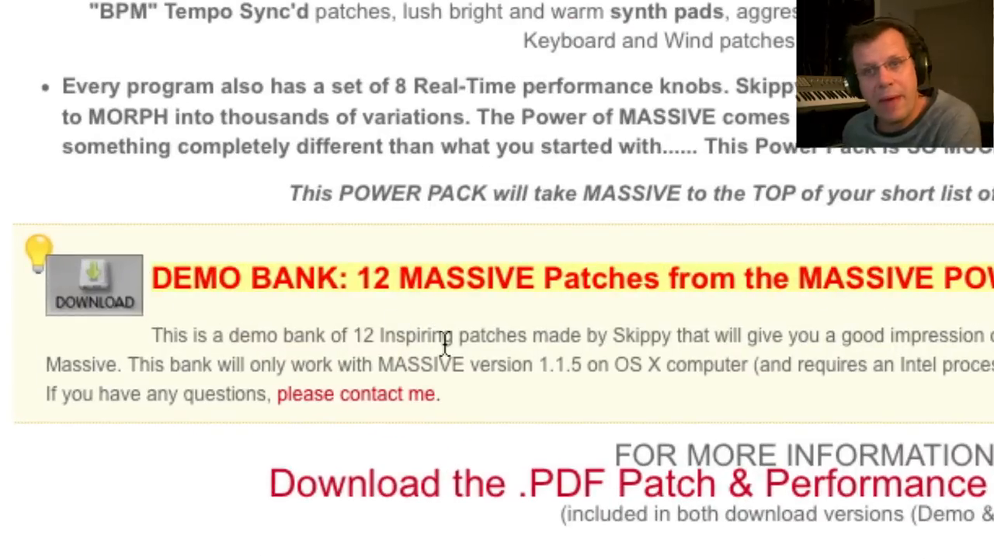
pyautogui.scroll(5, 443, 344)
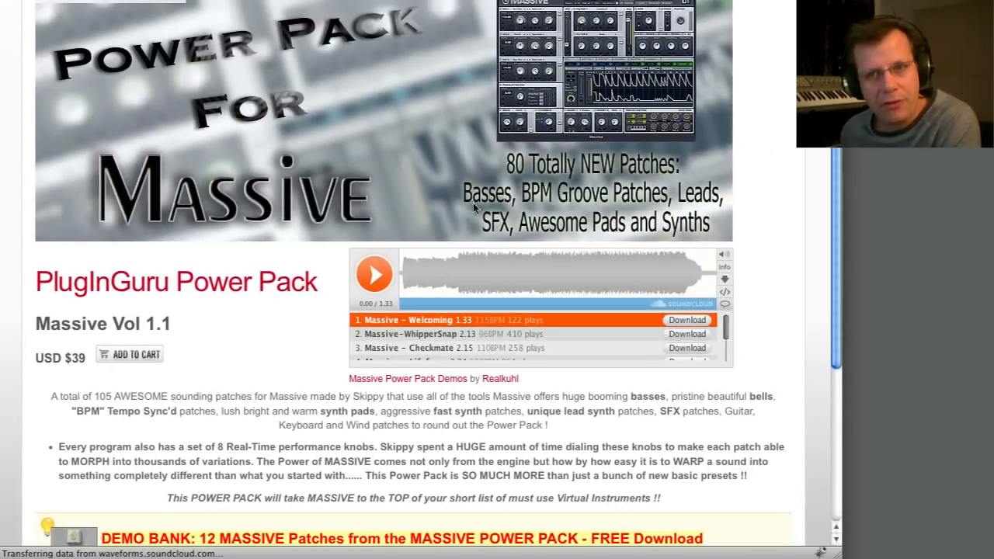
pyautogui.scroll(5, 272, 109)
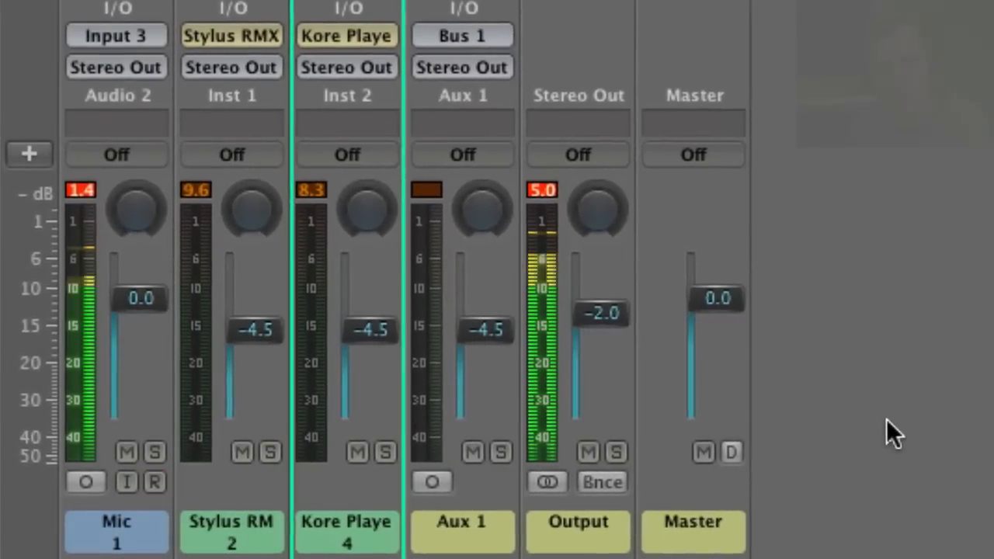
# Switch to the browser's ampguimods.com Logic mods page and look through the available Logic mixer and meter themes
pyautogui.press('super+Tab')
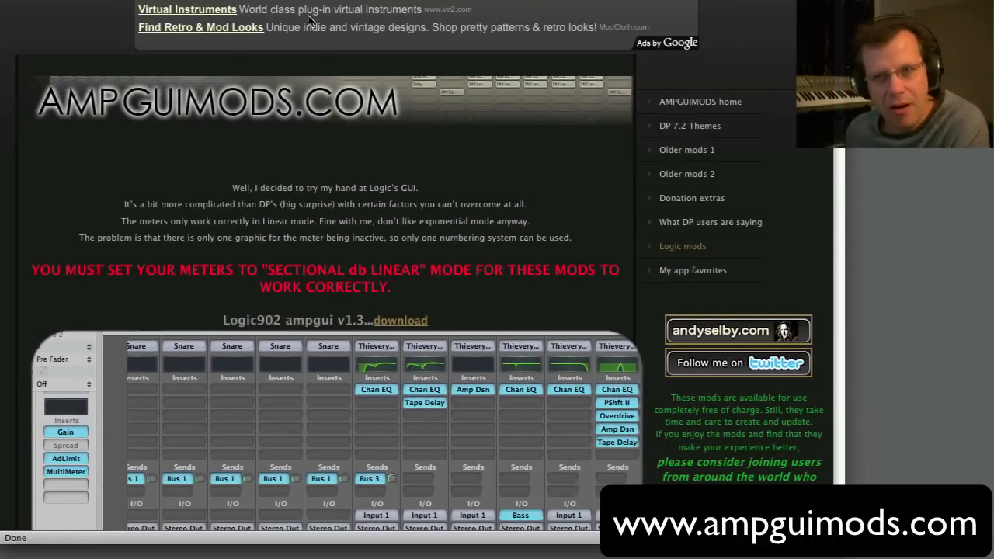
pyautogui.scroll(-10, 369, 157)
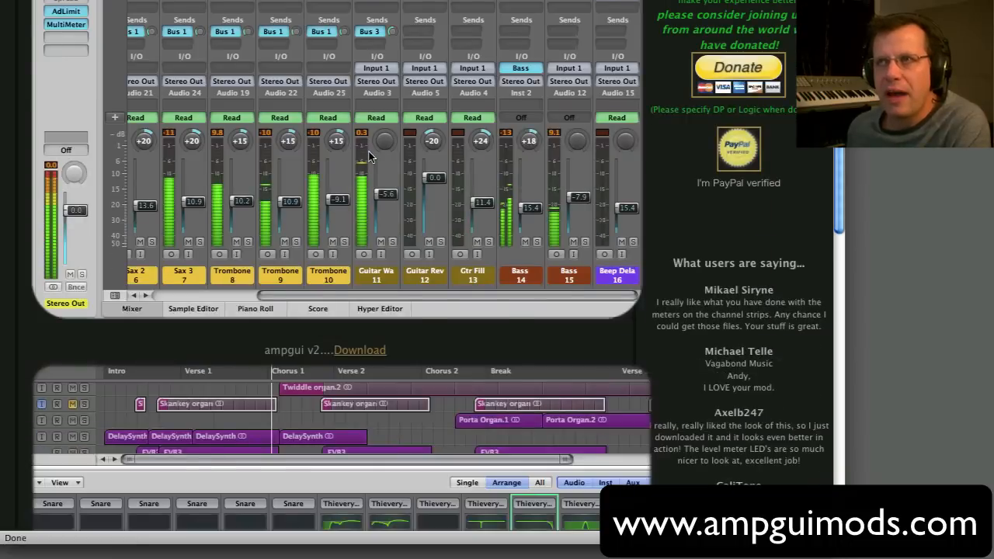
pyautogui.scroll(5, 369, 157)
pyautogui.scroll(-10, 369, 152)
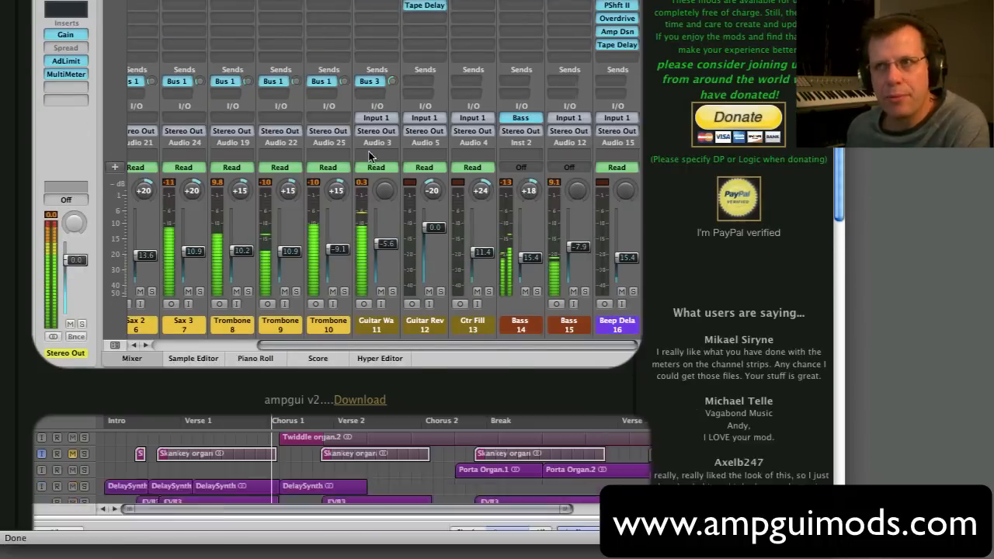
pyautogui.scroll(-10, 370, 156)
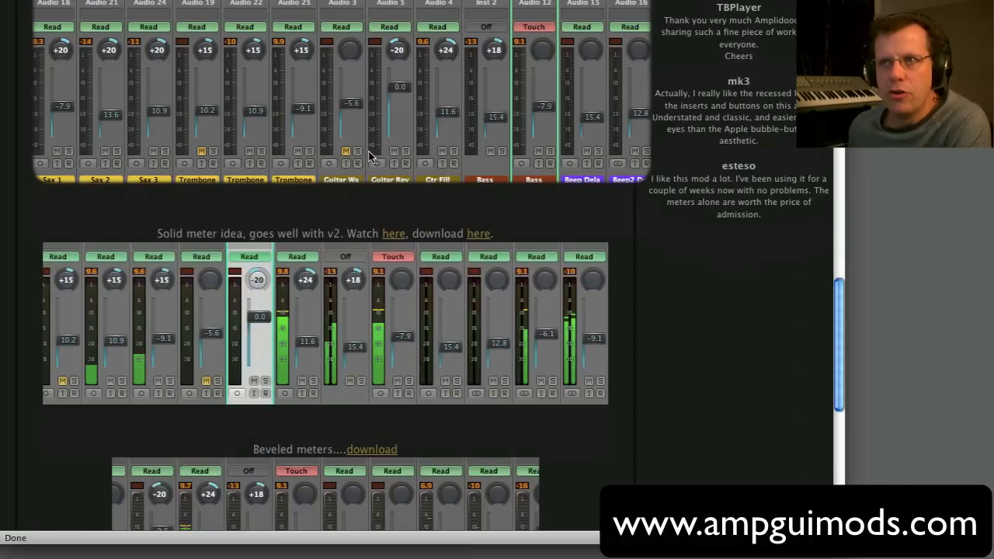
pyautogui.scroll(10, 371, 157)
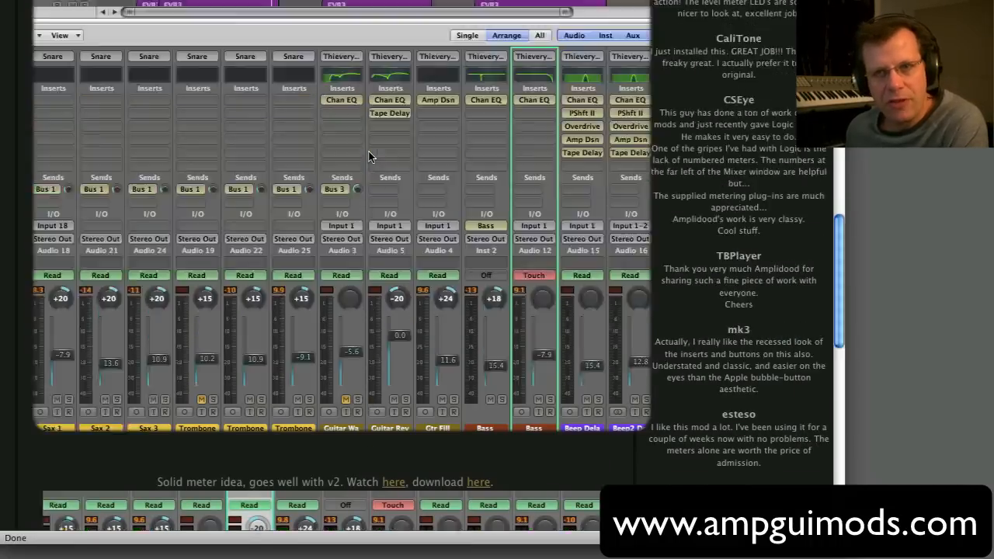
pyautogui.scroll(4, 369, 151)
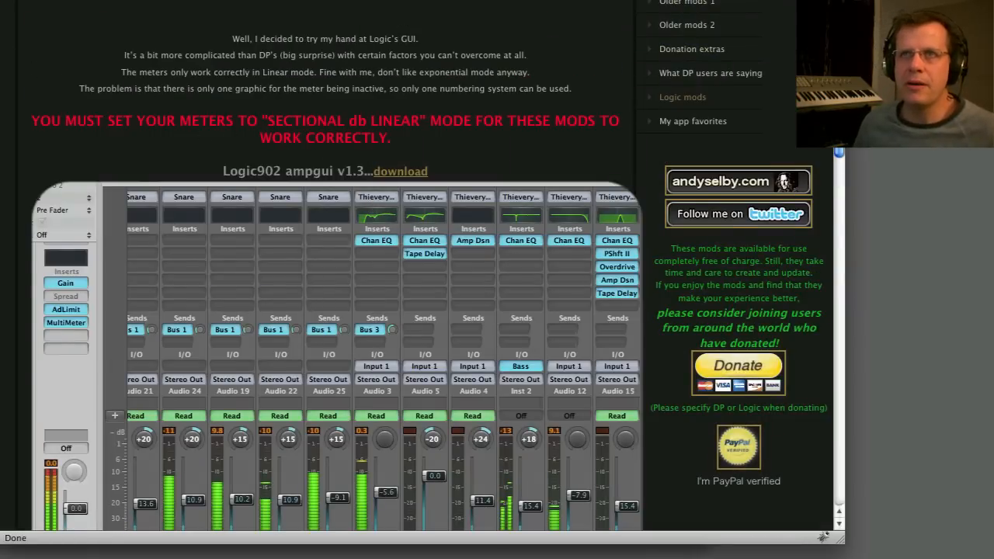
# Hide the browser to return to Logic and set the mixer's level meter scale to Sectional dB-linear
pyautogui.press('super+h')
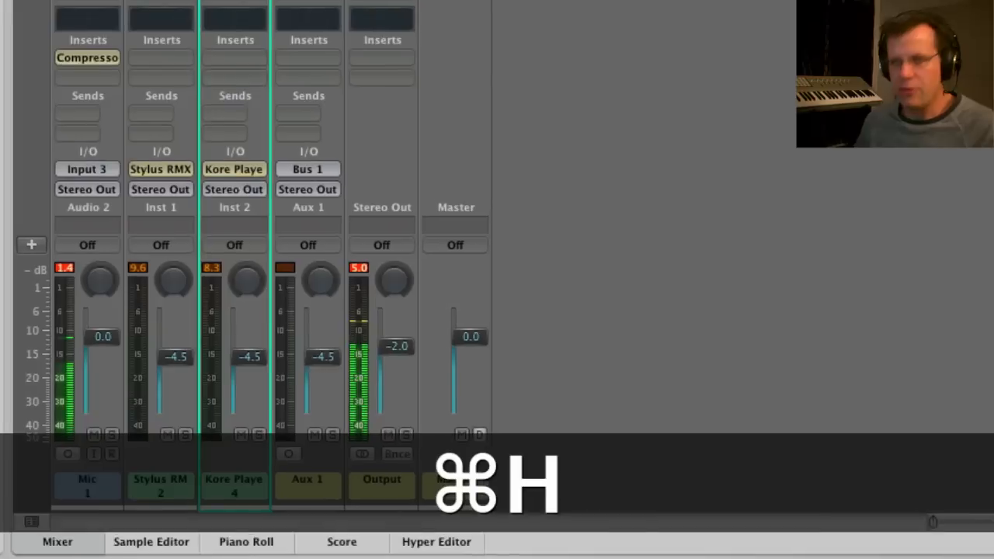
pyautogui.rightClick(29, 335)
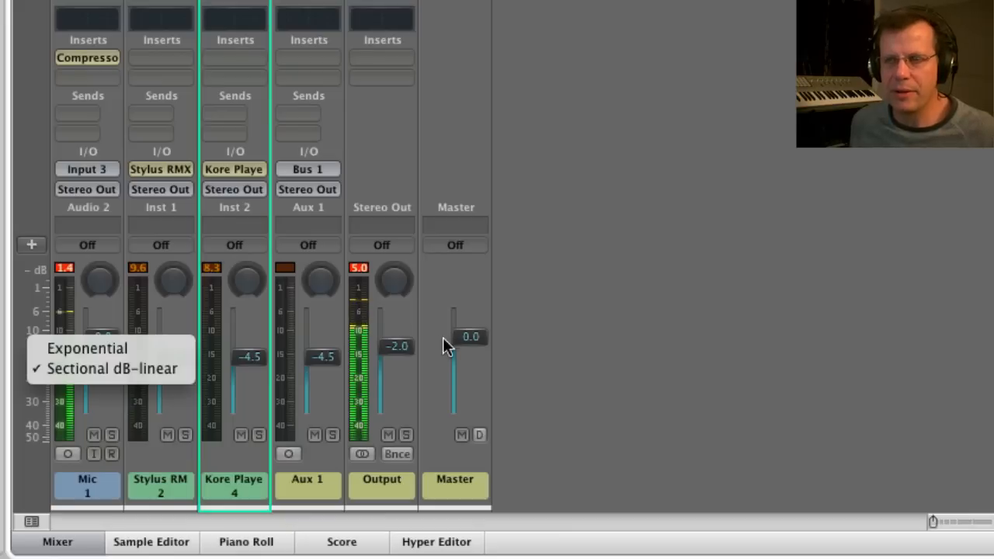
pyautogui.click(113, 370)
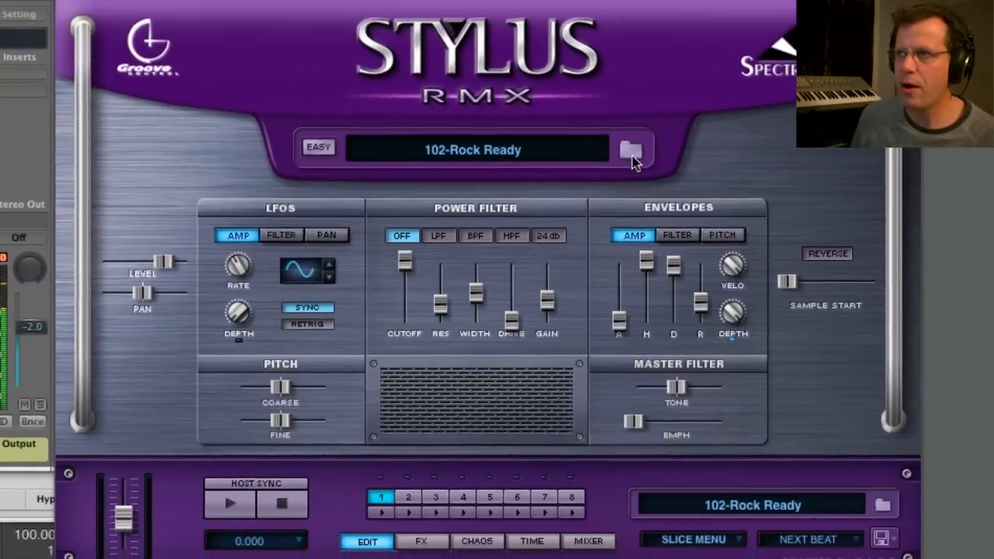
# Open the Stylus RMX loop browser and audition 102-Rock Ready, lowering the output level to about -2.24 dB
pyautogui.click(630, 151)
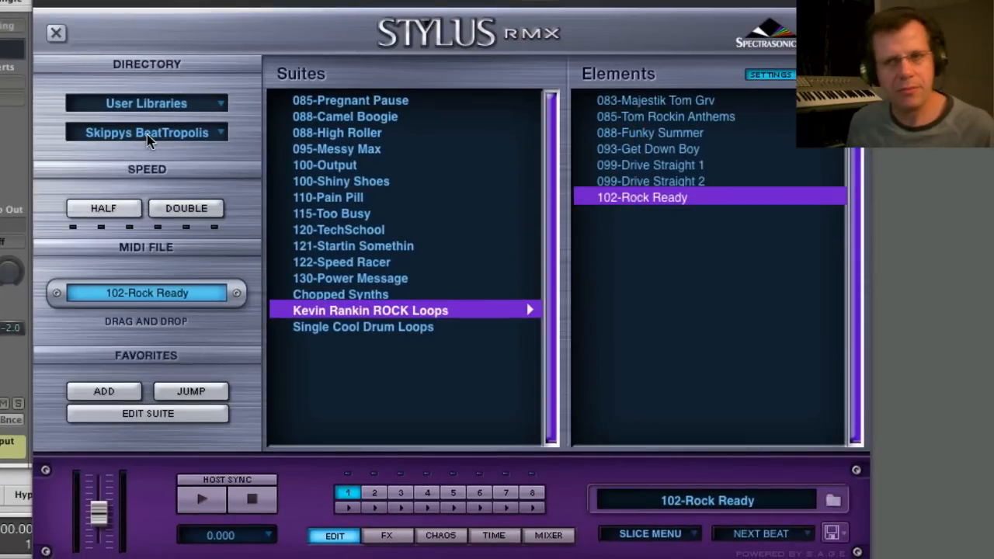
pyautogui.click(207, 507)
pyautogui.moveTo(99, 519); pyautogui.dragTo(101, 518)
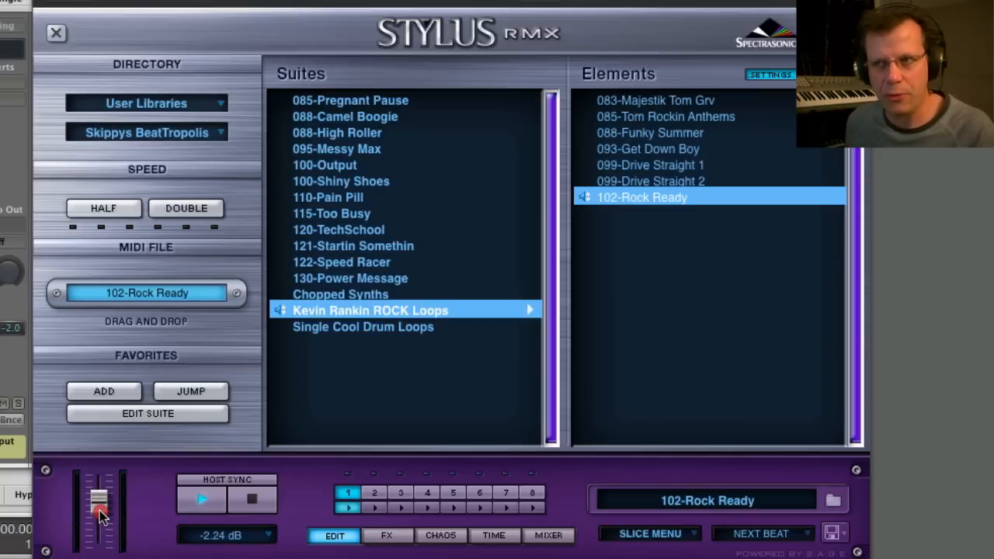
pyautogui.click(252, 504)
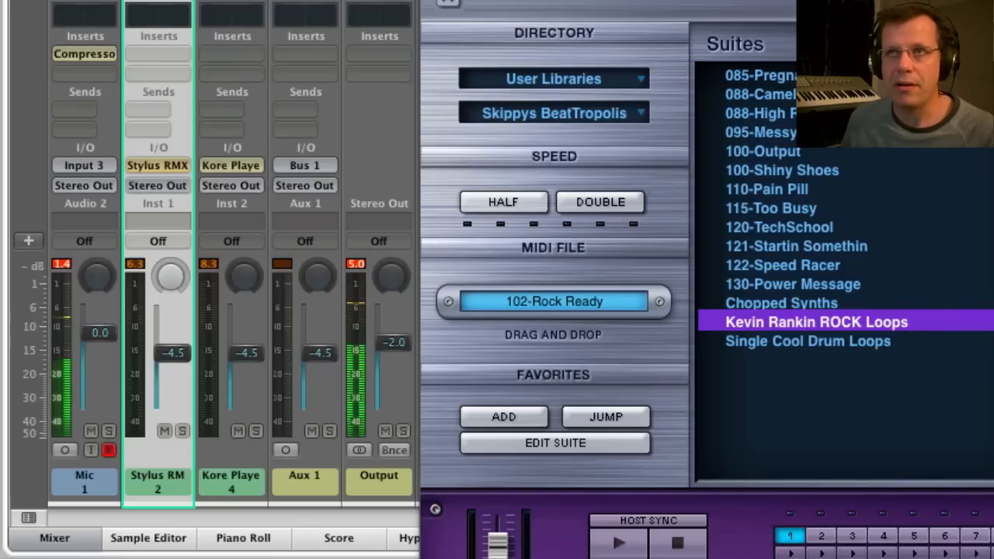
# Add a Bus 1 send to the Stylus RMX channel and reset its send level to the default
pyautogui.click(170, 485)
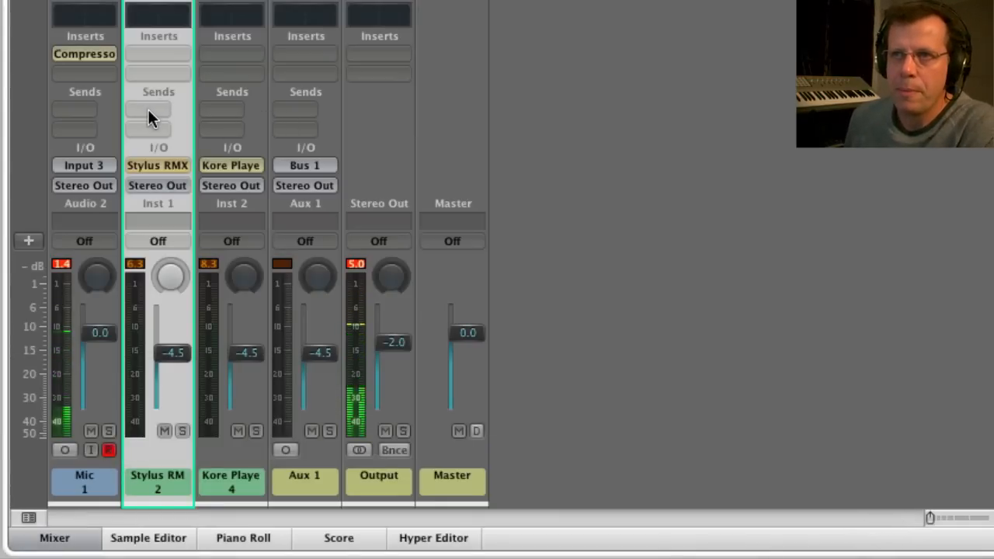
pyautogui.click(149, 112)
pyautogui.moveTo(149, 115); pyautogui.dragTo(267, 133)
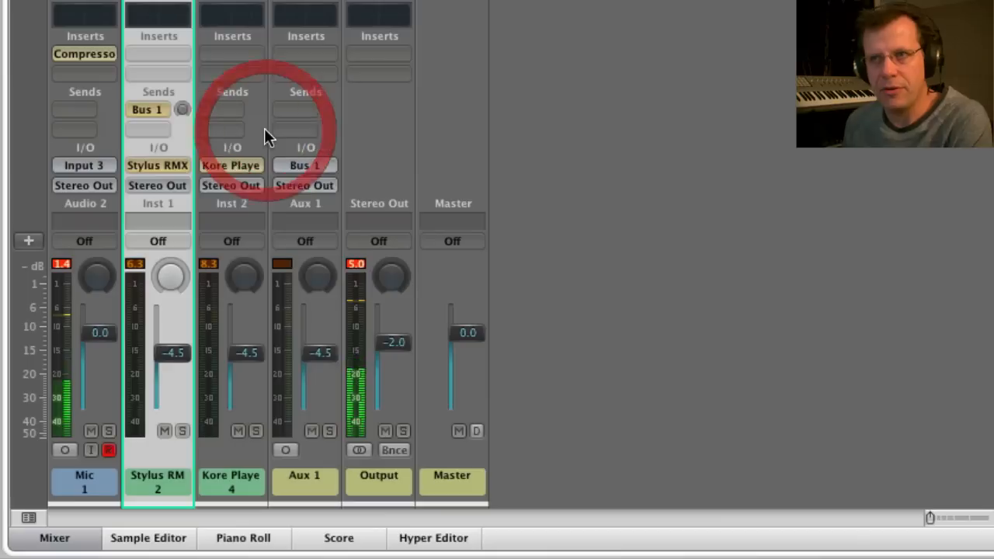
pyautogui.press('alt')
pyautogui.keyDown('alt'); pyautogui.click(182, 111); pyautogui.keyUp('alt')
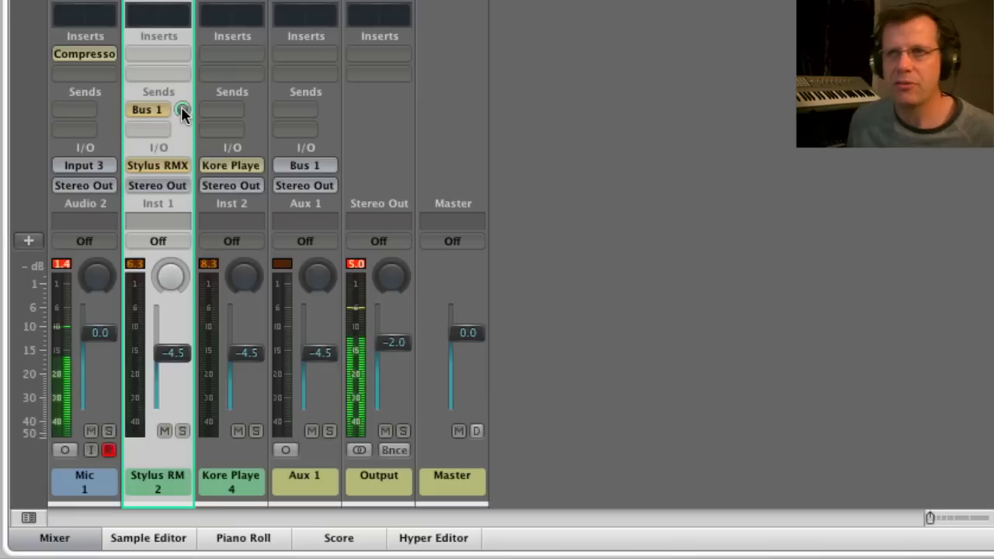
# Switch the Stylus RMX channel's Bus 1 send to pre-fader and pull the channel fader down to -∞
pyautogui.click(149, 110)
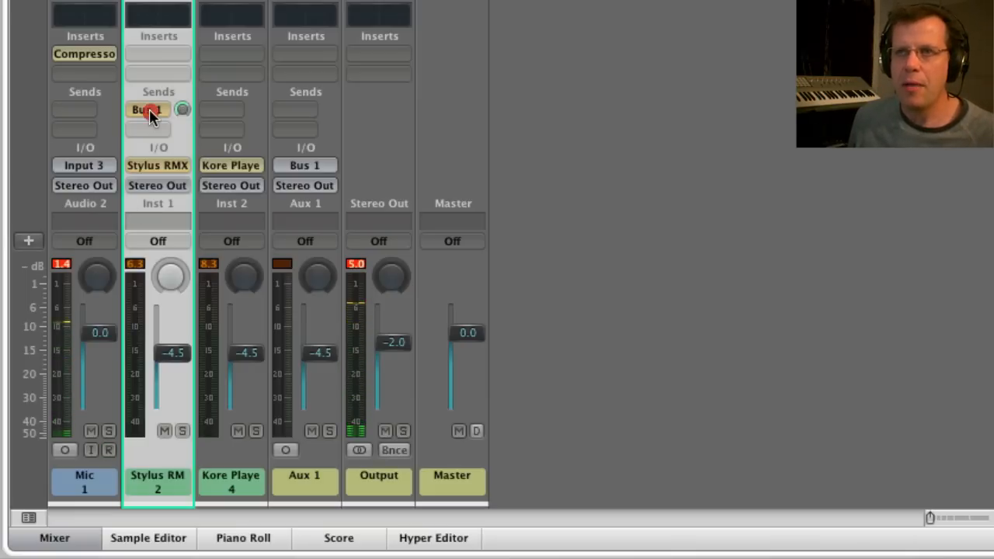
pyautogui.moveTo(149, 113); pyautogui.dragTo(190, 180)
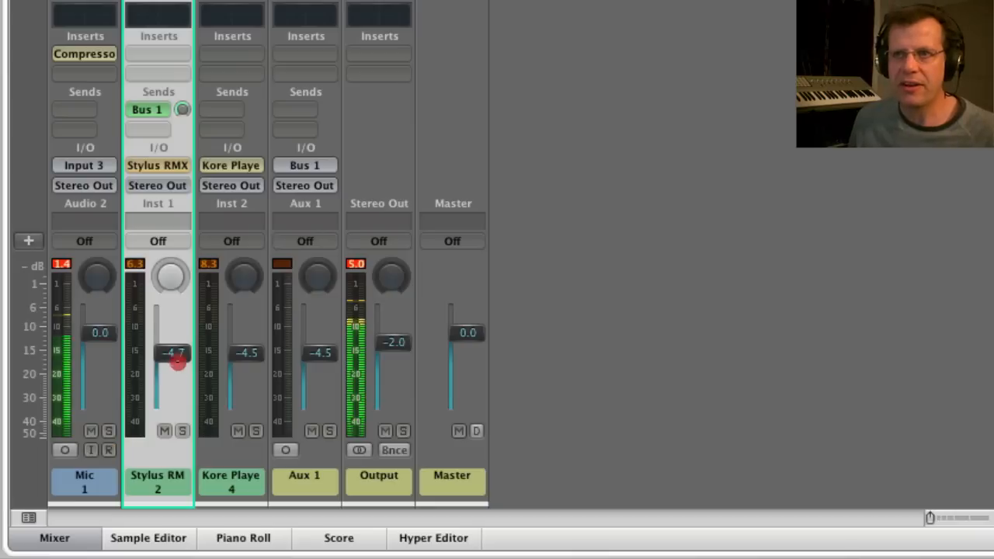
pyautogui.moveTo(177, 362); pyautogui.dragTo(174, 416)
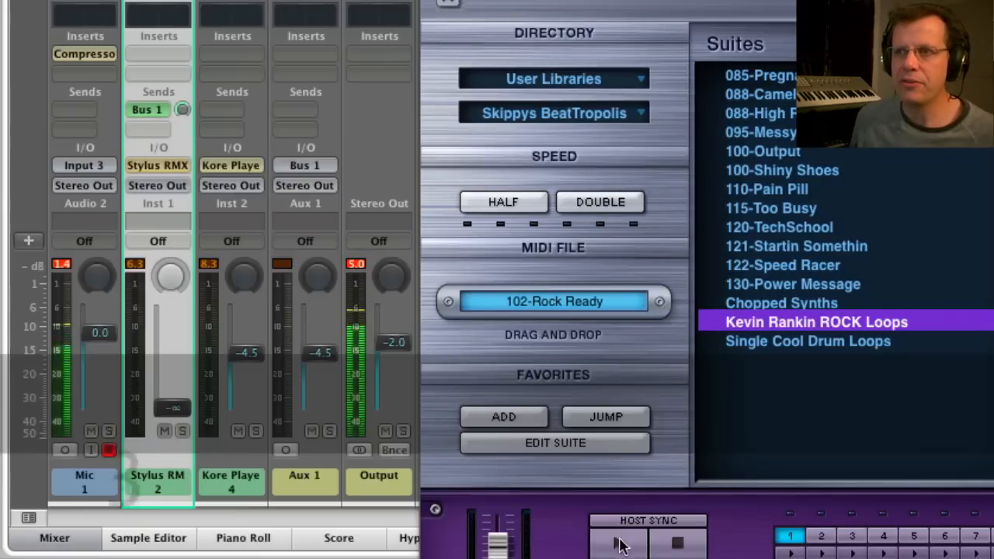
# Audition the Stylus RMX loop through Bus 1, switching Aux 1 to stereo and lowering the Aux 1 fader to -∞
pyautogui.click(619, 543)
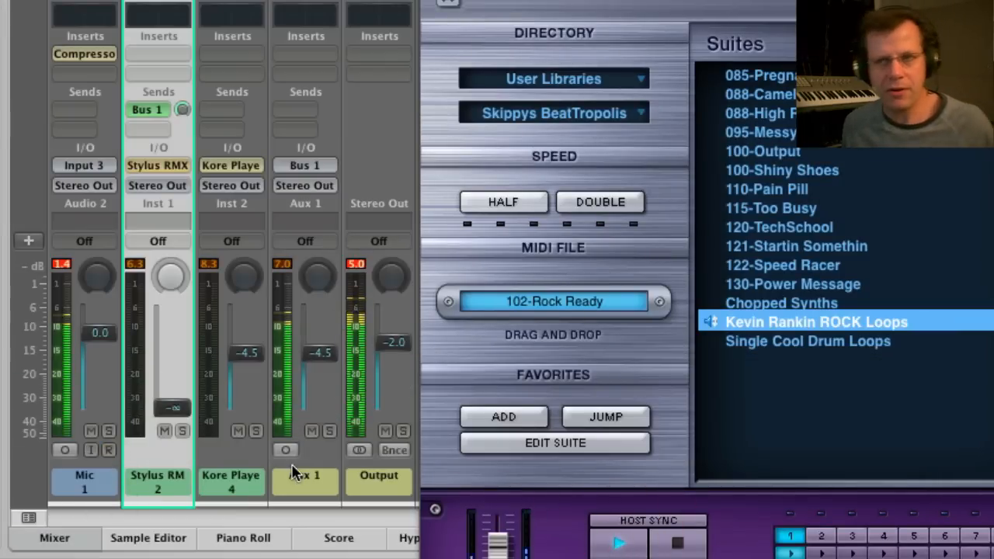
pyautogui.click(285, 451)
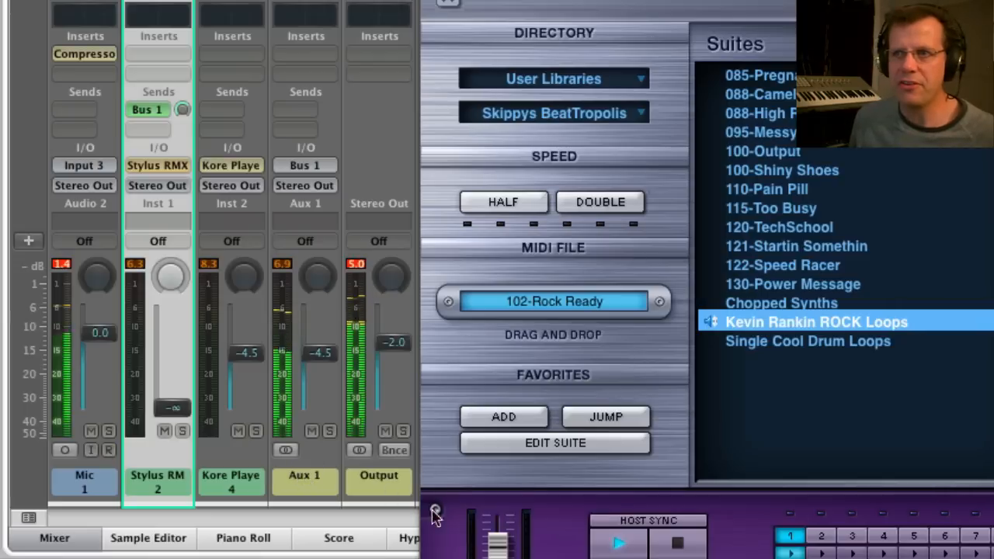
pyautogui.press('space')
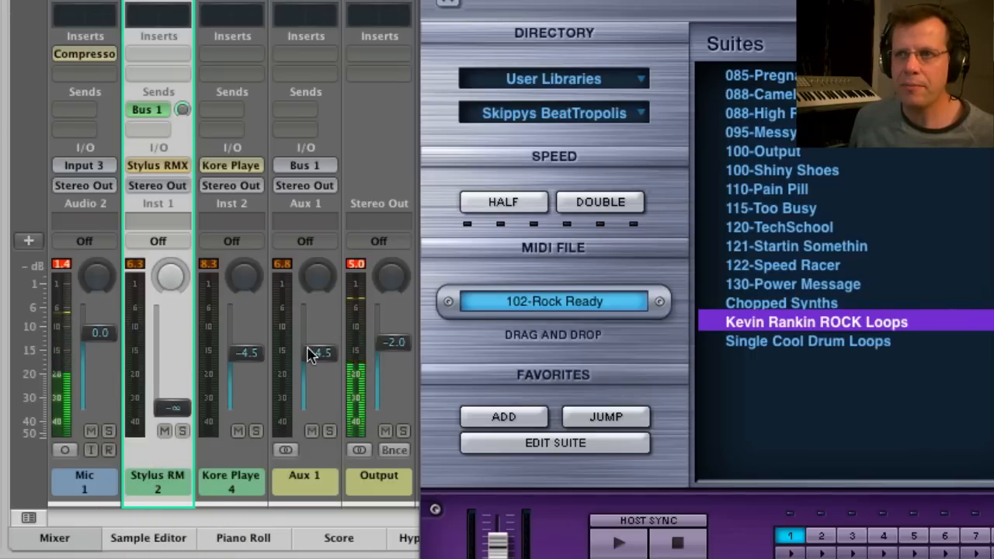
pyautogui.moveTo(322, 359); pyautogui.dragTo(318, 420)
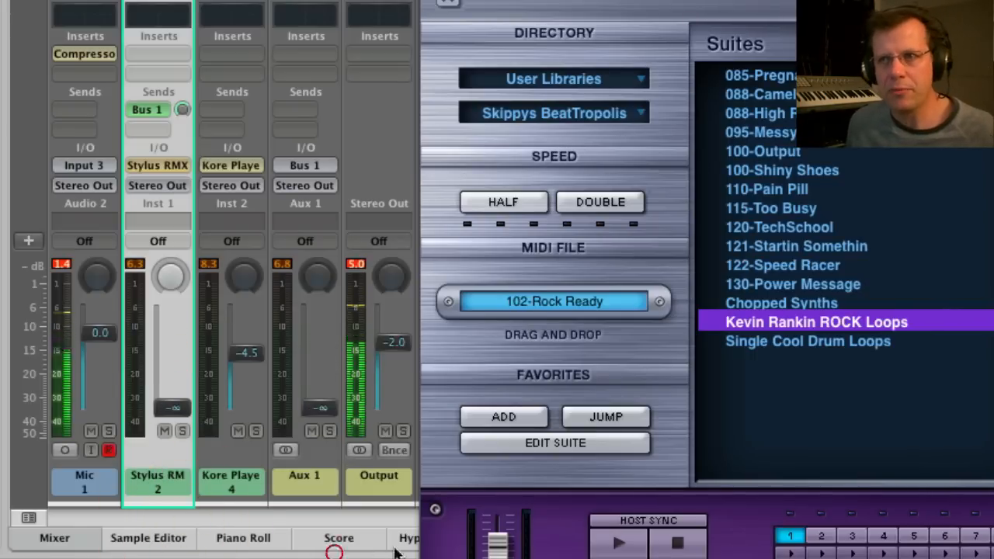
# With the Stylus RMX loop playing, open the Kore Player plug-in on its channel and set its side chain to Bus 1
pyautogui.click(613, 545)
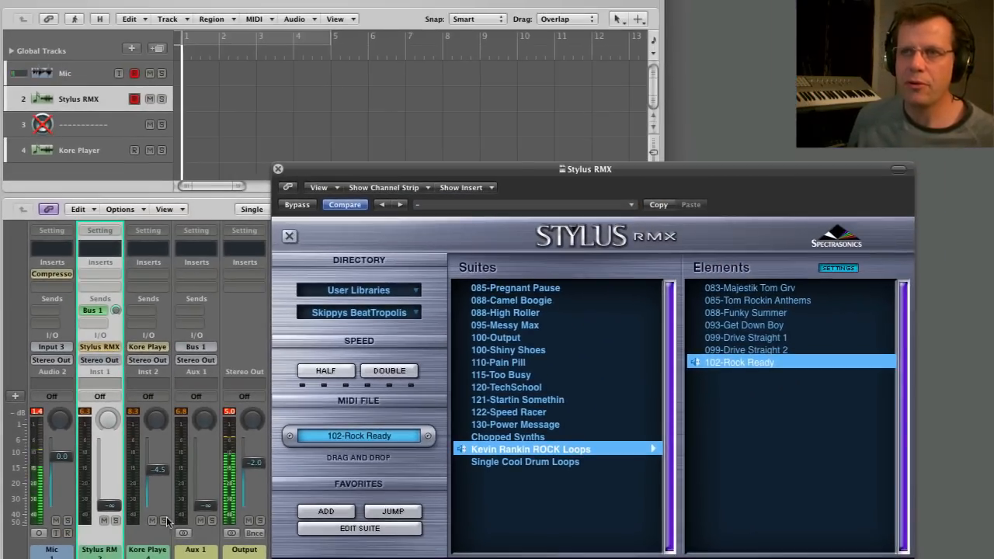
pyautogui.click(238, 485)
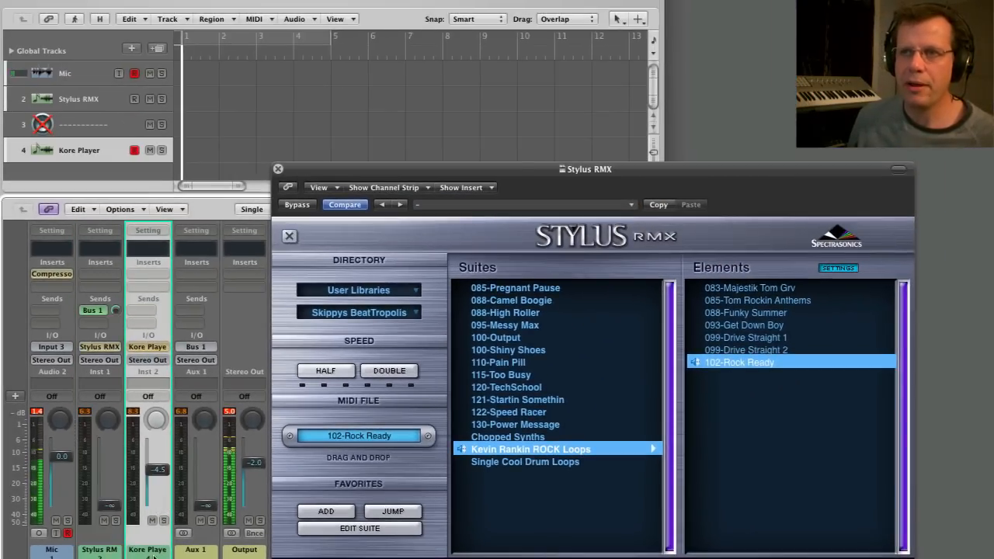
pyautogui.click(148, 347)
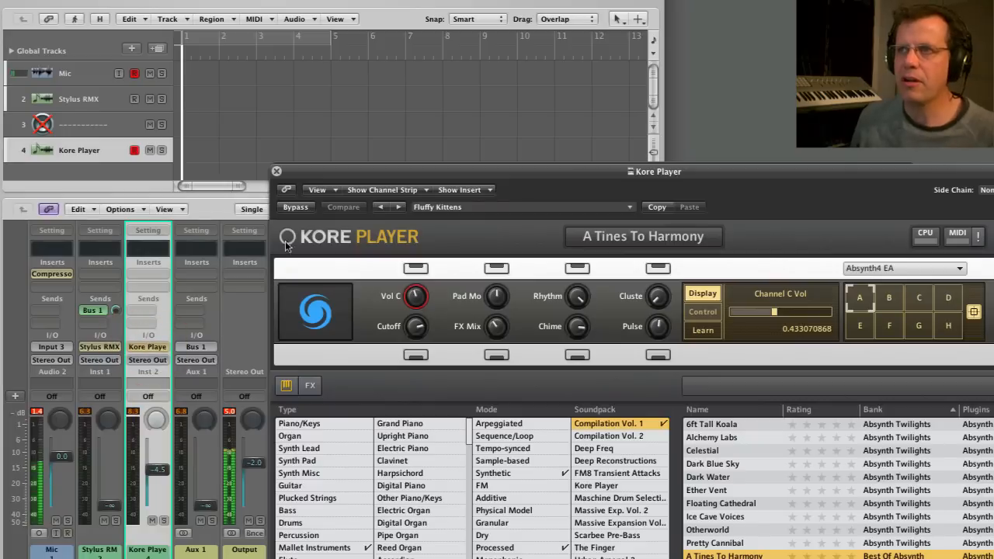
pyautogui.moveTo(375, 174); pyautogui.dragTo(283, 159)
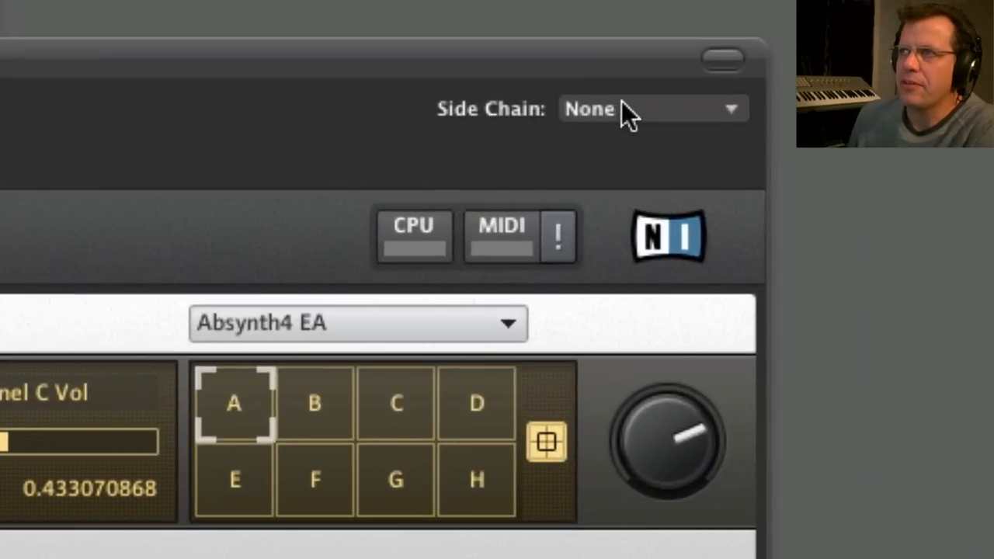
pyautogui.click(626, 109)
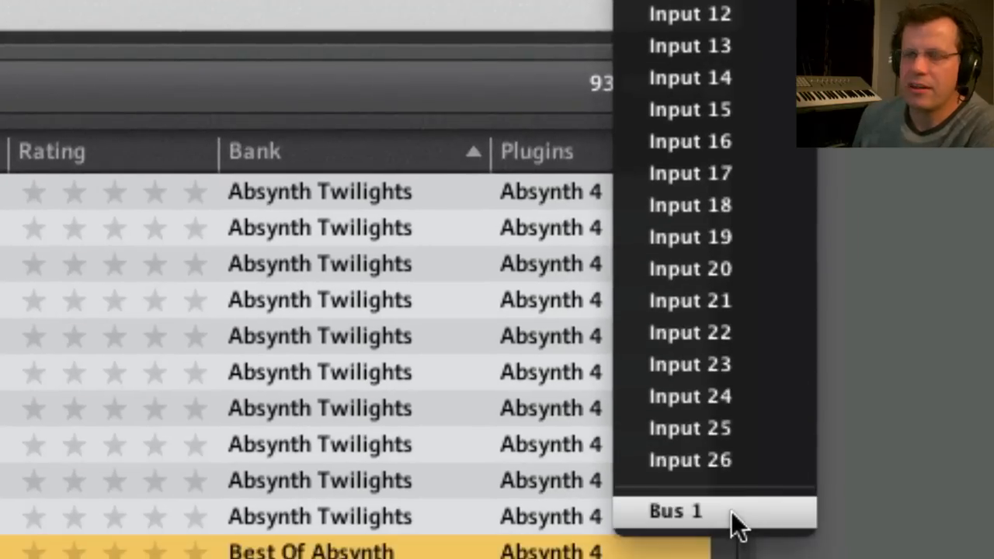
pyautogui.click(731, 511)
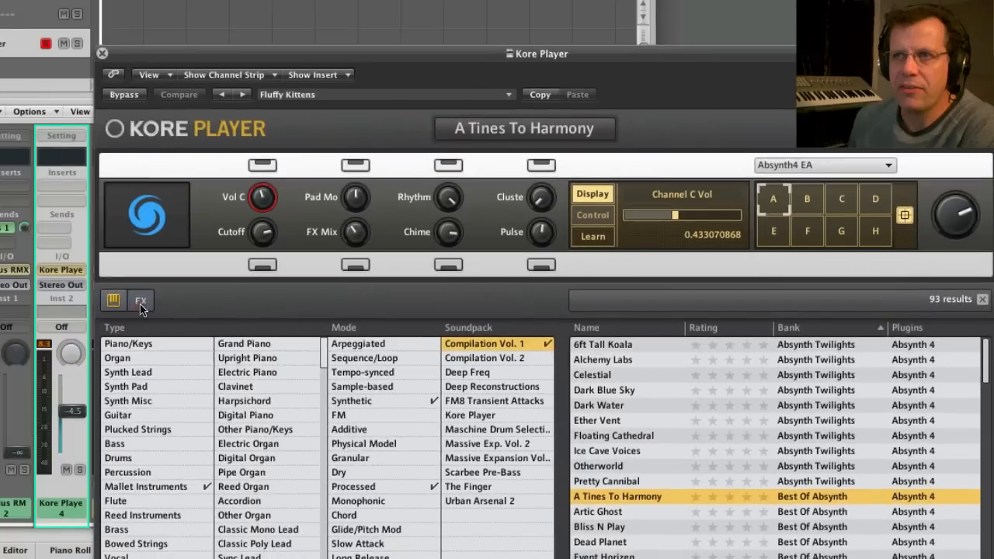
# Switch Kore Player's browser to effects, filter by the Deep Freq soundpack and load the Umbracile preset
pyautogui.click(142, 301)
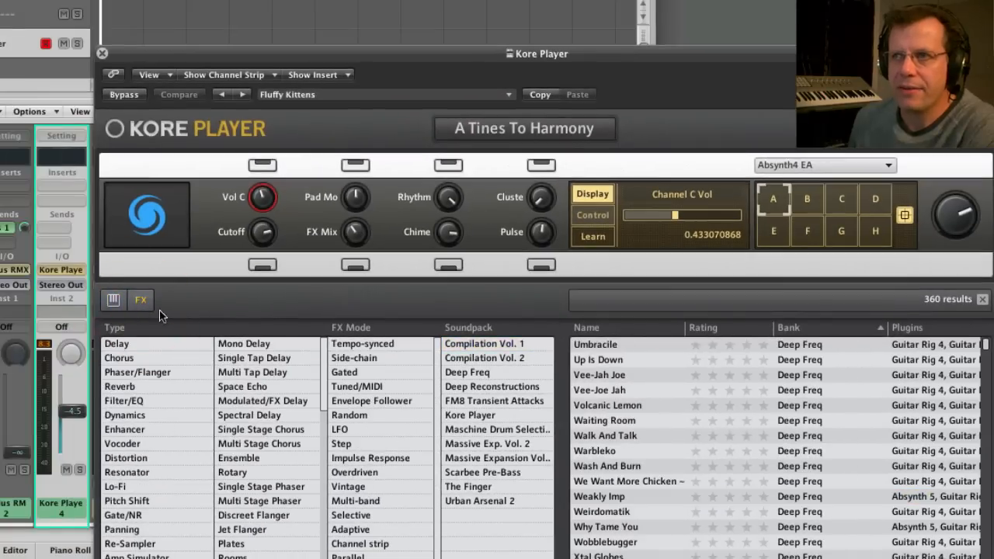
pyautogui.click(480, 374)
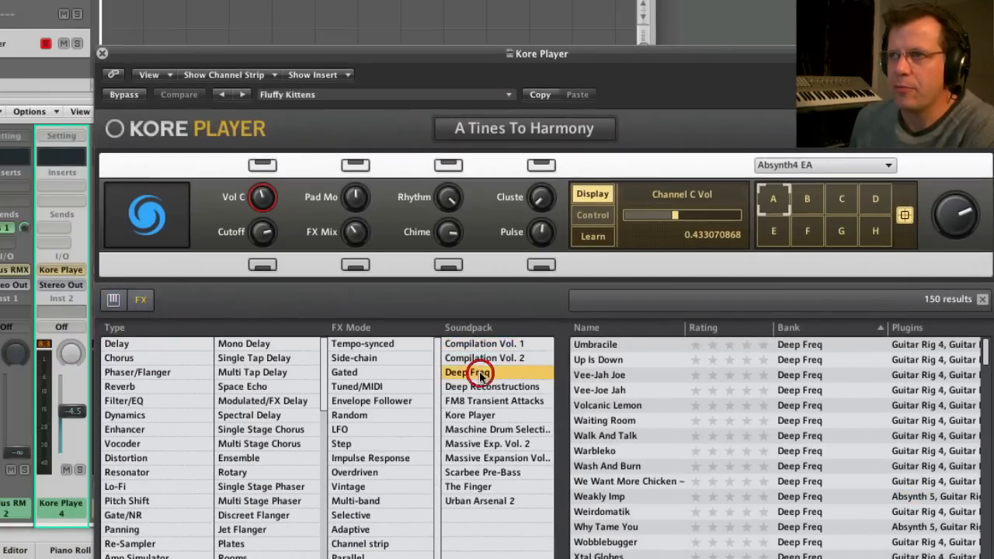
pyautogui.doubleClick(610, 345)
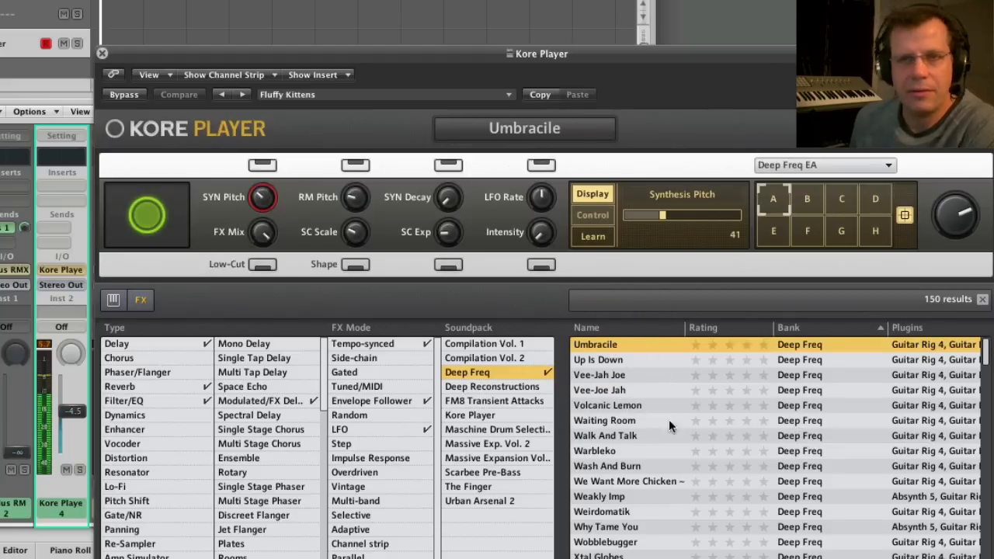
# Audition Umbracile by lowering its FX Mix and morphing between variations C, D, G and H, and restore variation A
pyautogui.moveTo(259, 231); pyautogui.dragTo(269, 351)
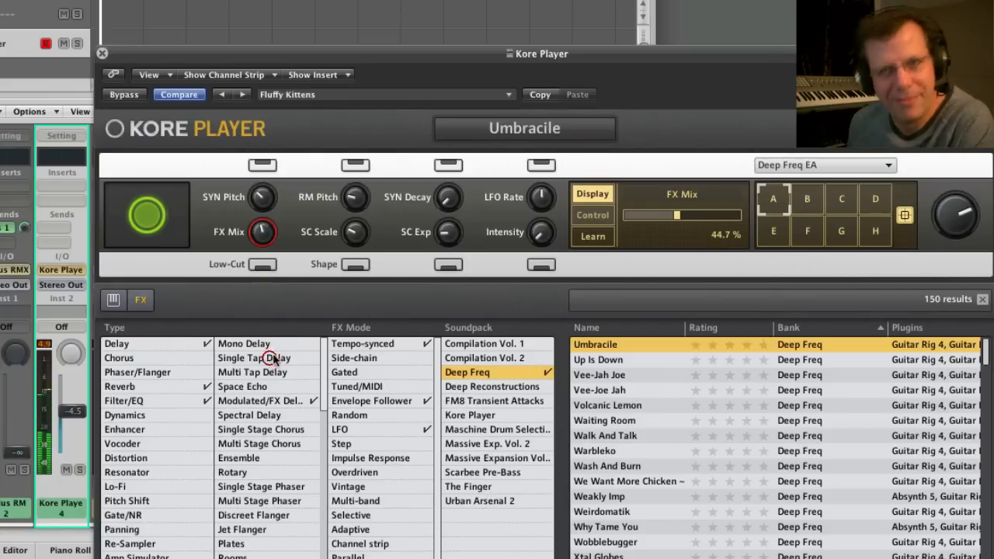
pyautogui.moveTo(776, 203); pyautogui.dragTo(859, 217)
pyautogui.moveTo(263, 231); pyautogui.dragTo(264, 409)
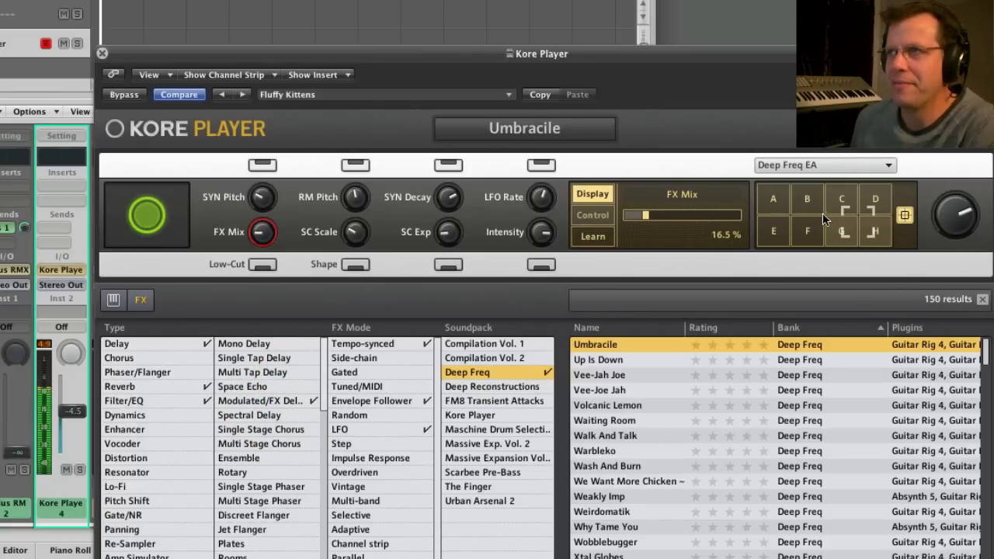
pyautogui.click(774, 199)
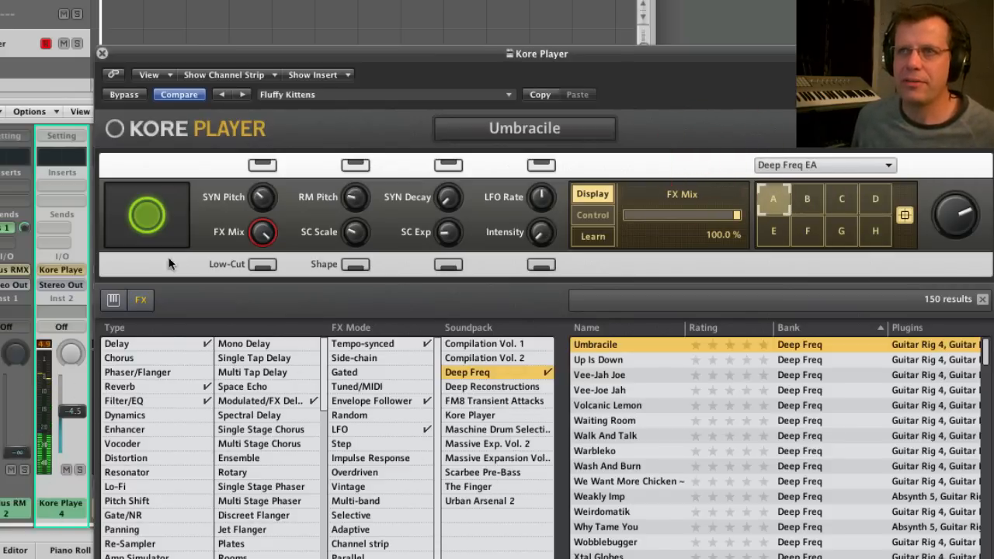
# Reposition the Kore Player window and load the Glitch Chopper effect from The Finger soundpack
pyautogui.moveTo(274, 55); pyautogui.dragTo(478, 109)
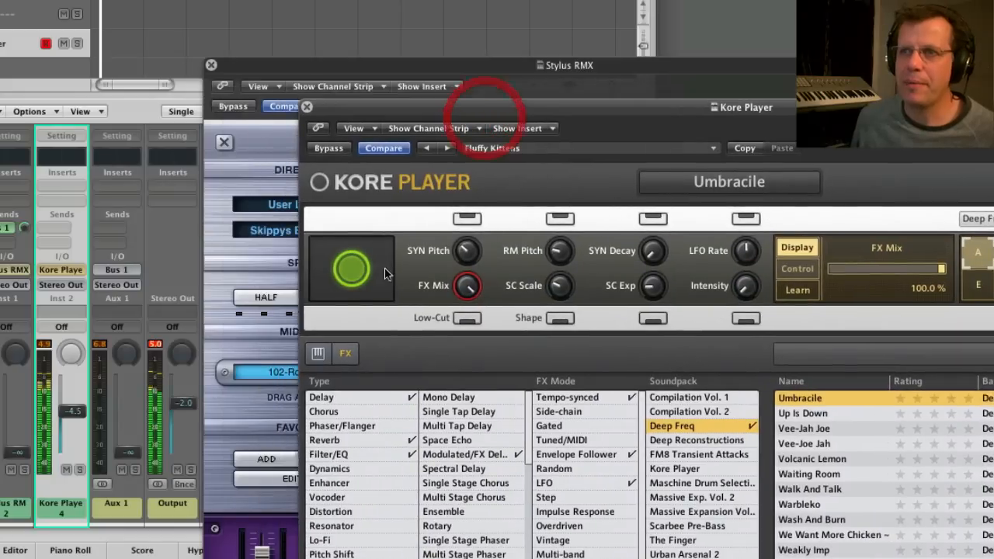
pyautogui.click(288, 544)
pyautogui.moveTo(861, 99); pyautogui.dragTo(632, 44)
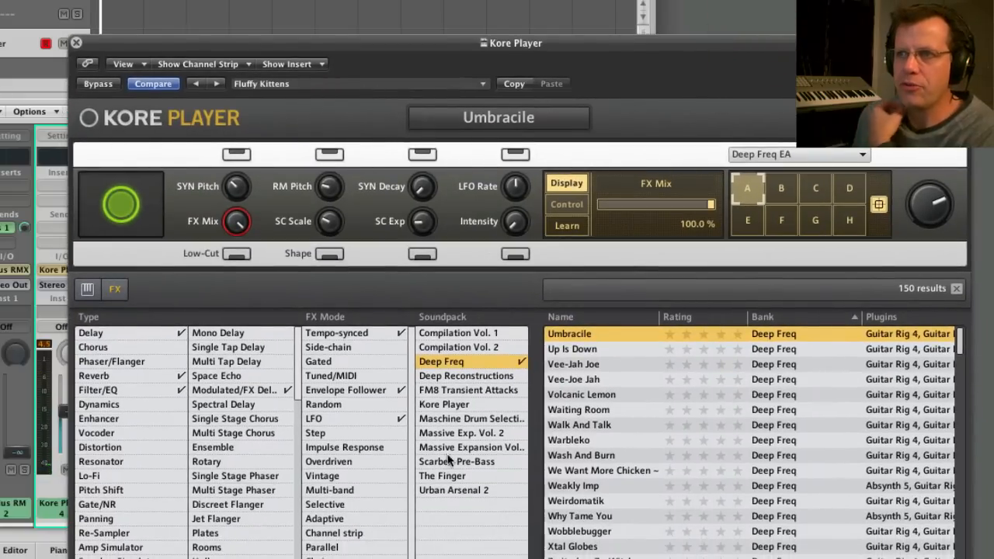
pyautogui.click(442, 476)
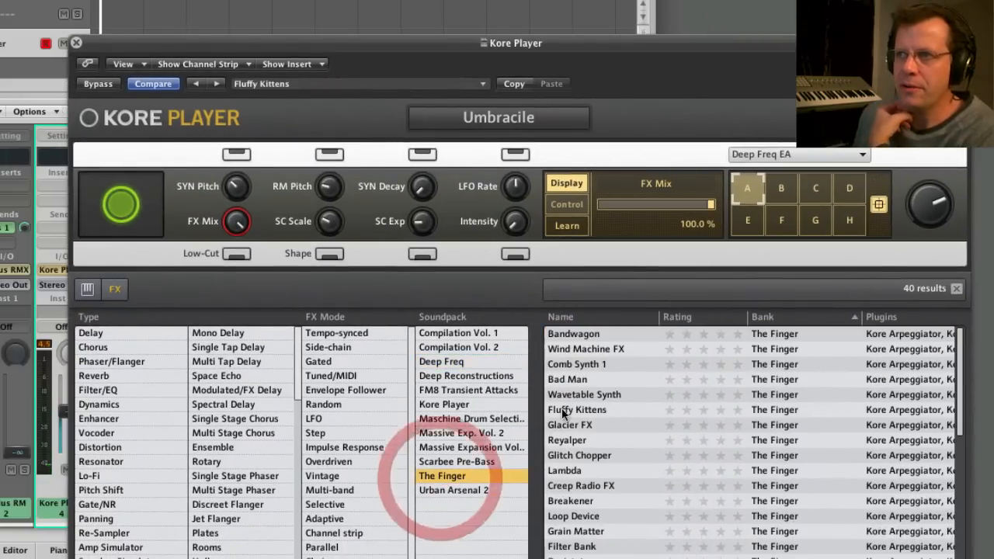
pyautogui.click(580, 455)
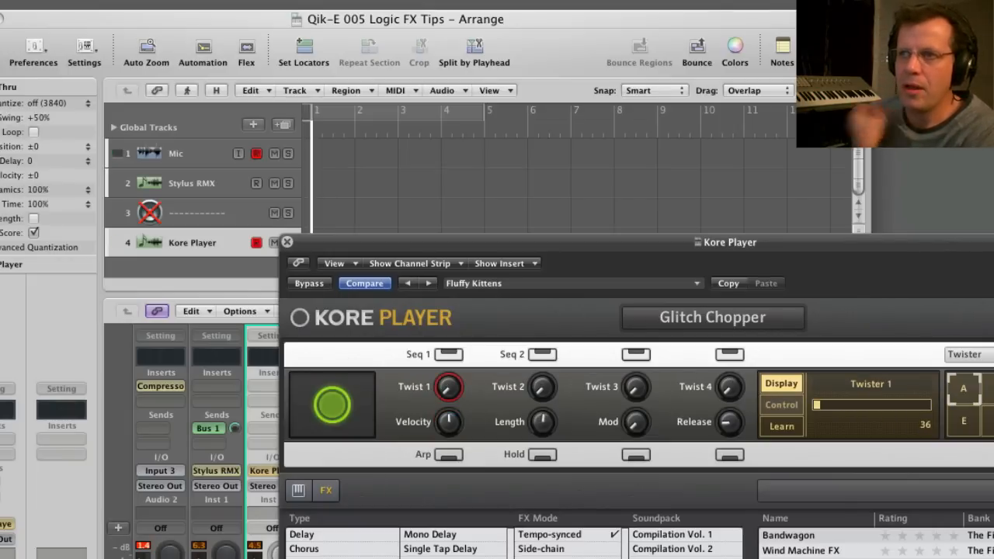
# Move the plug-in windows clear of the mixer and insert Kore Player as an effect on Aux 1, closing its window
pyautogui.moveTo(523, 244); pyautogui.dragTo(708, 297)
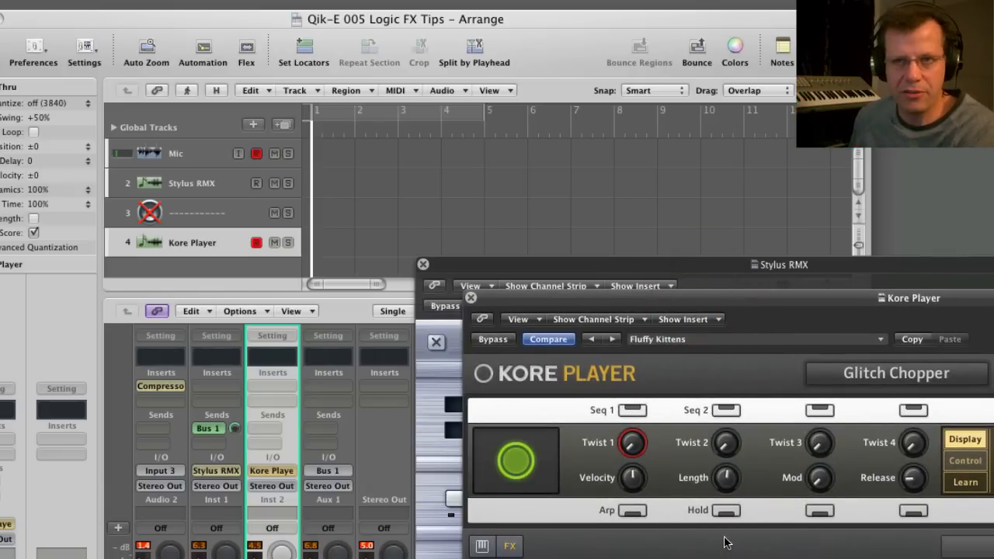
pyautogui.moveTo(553, 269); pyautogui.dragTo(961, 291)
pyautogui.moveTo(625, 297); pyautogui.dragTo(804, 309)
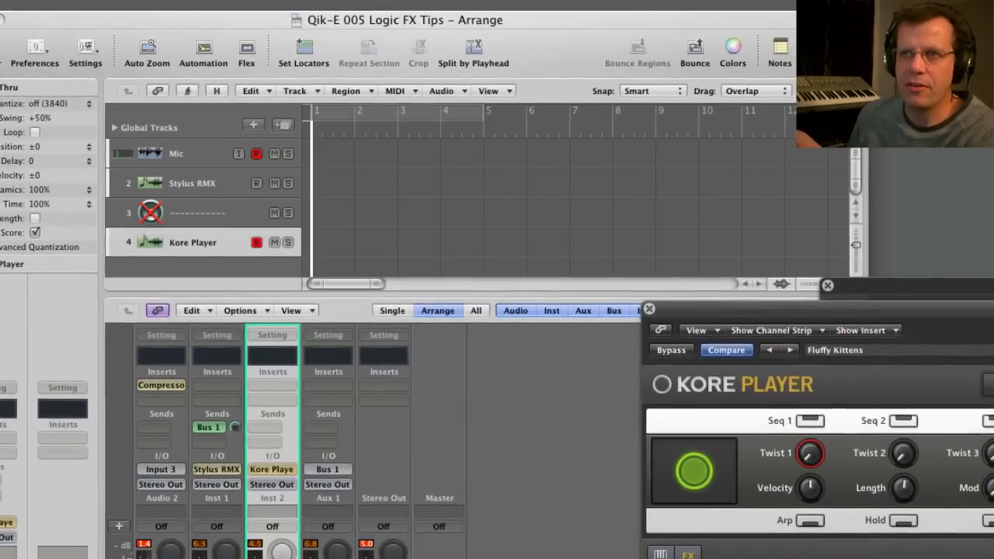
pyautogui.click(328, 384)
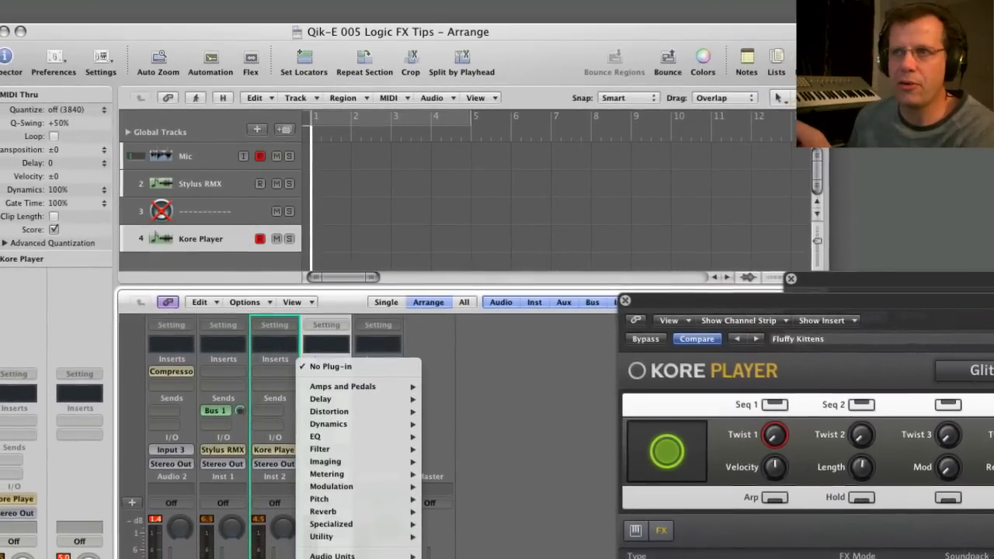
pyautogui.moveTo(333, 556)
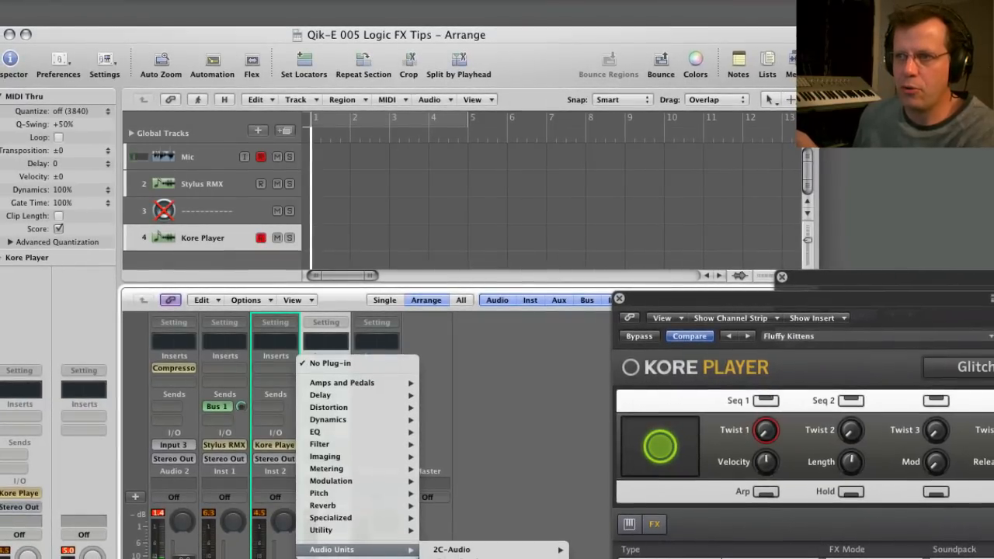
pyautogui.click(466, 556)
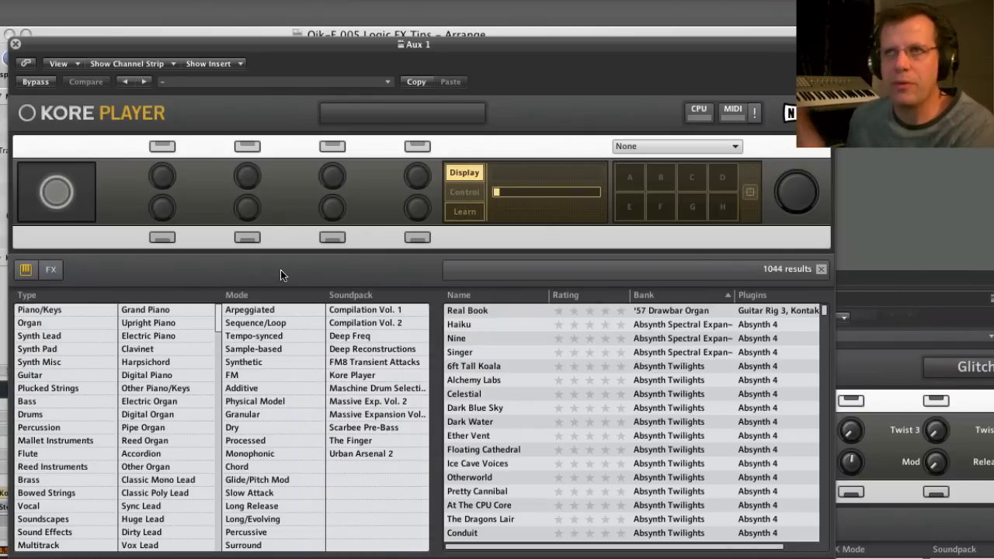
pyautogui.click(16, 47)
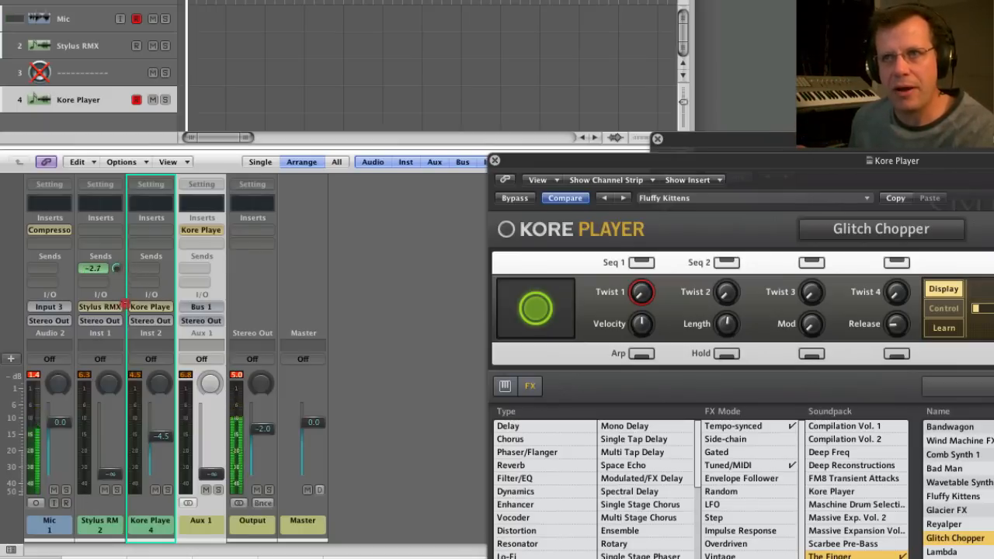
# Bring the Stylus RMX window back over the mixer and place the Kore Player window in front of it
pyautogui.click(130, 279)
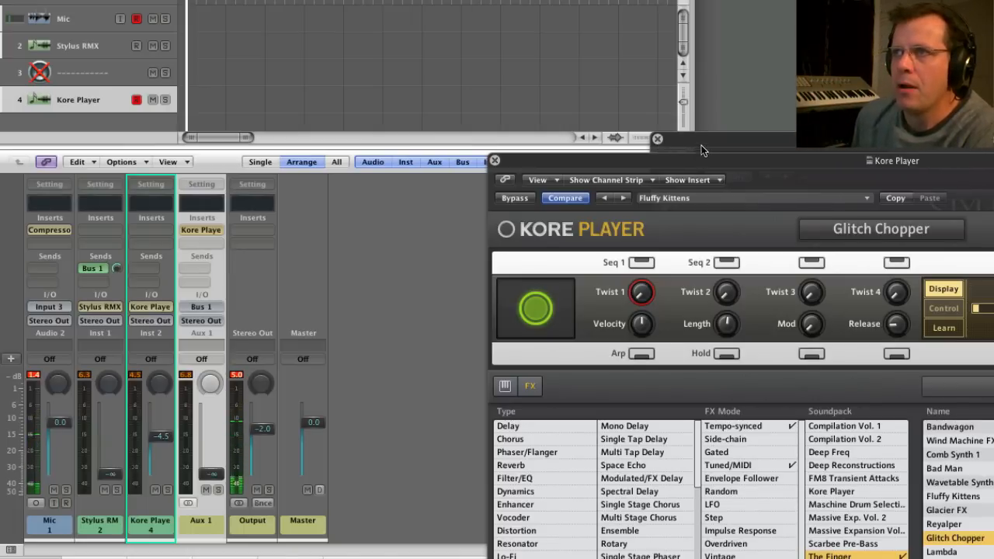
pyautogui.click(668, 124)
pyautogui.moveTo(668, 124); pyautogui.dragTo(280, 134)
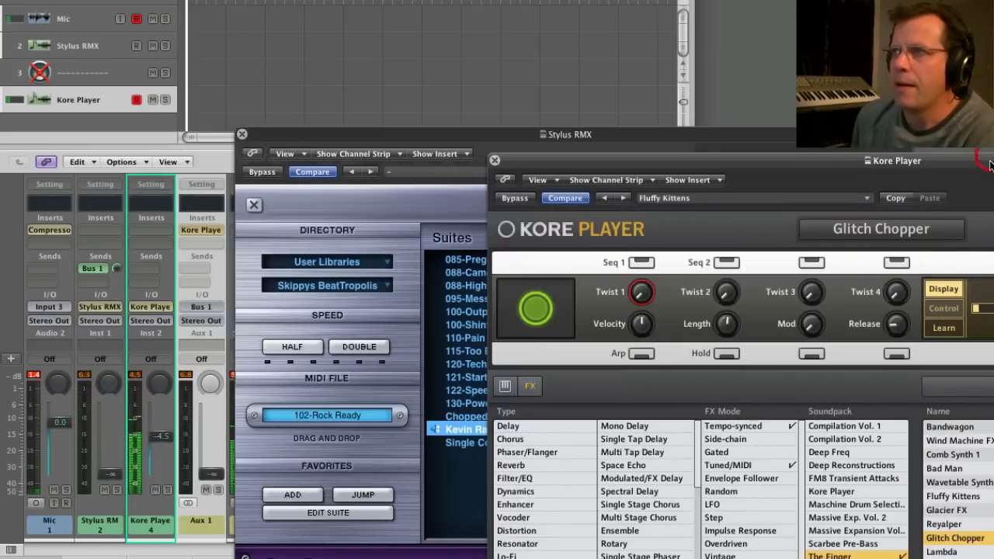
pyautogui.click(989, 160)
pyautogui.moveTo(989, 161); pyautogui.dragTo(687, 121)
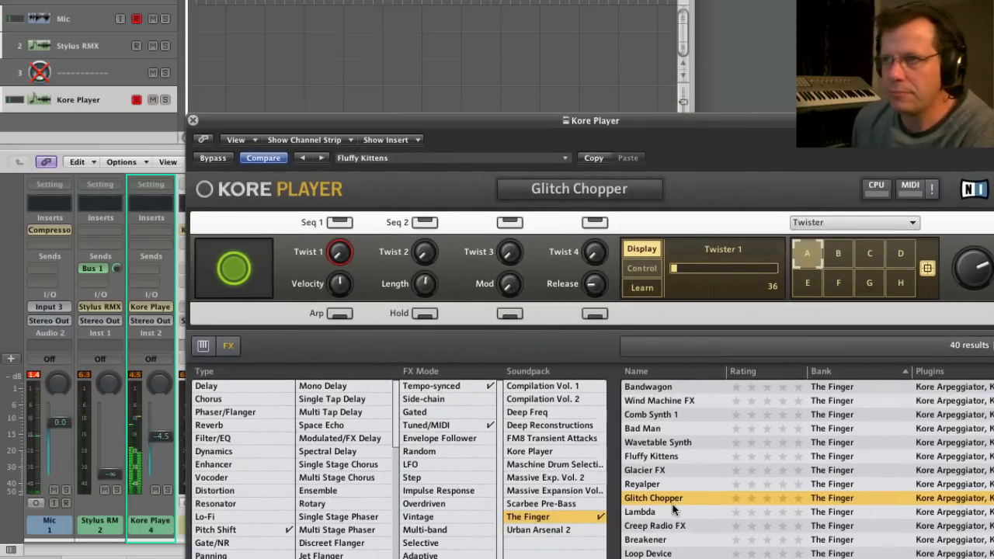
# Reset the Kore Player channel's fader to 0.0 dB and load The Finger's Bad Man preset
pyautogui.click(158, 538)
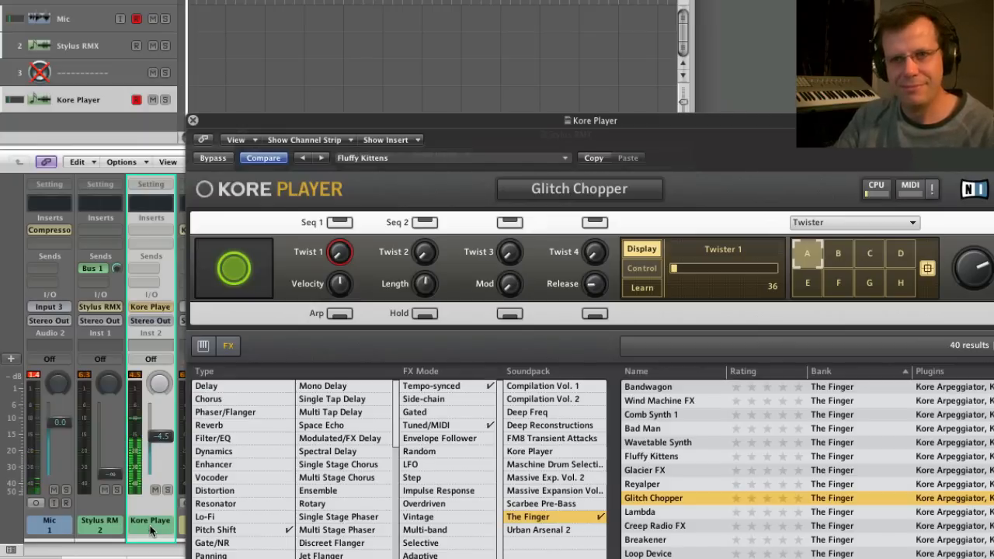
pyautogui.keyDown('alt'); pyautogui.click(163, 438); pyautogui.keyUp('alt')
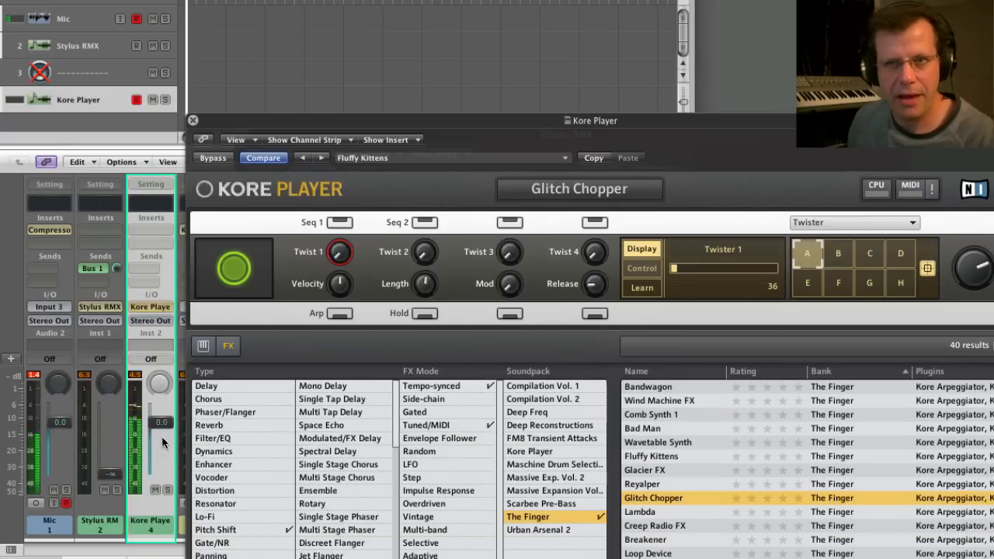
pyautogui.click(653, 428)
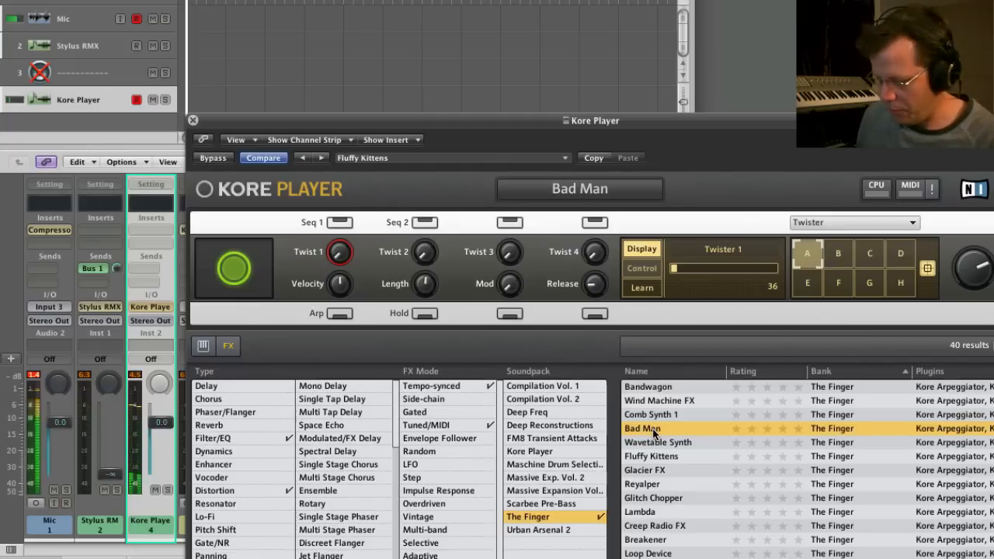
# Move the Kore Player window off the mixer and close the Stylus RMX window
pyautogui.moveTo(291, 130); pyautogui.dragTo(439, 183)
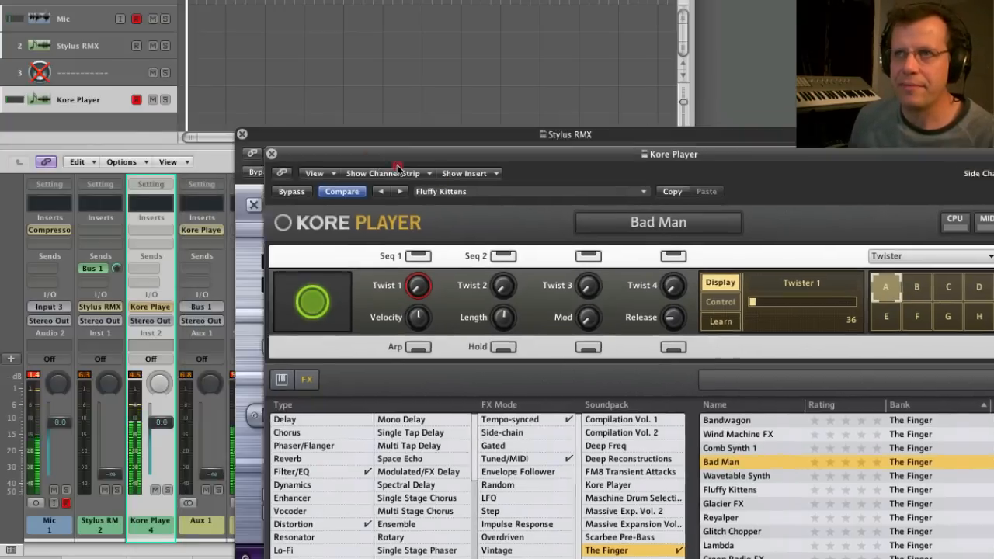
pyautogui.click(433, 159)
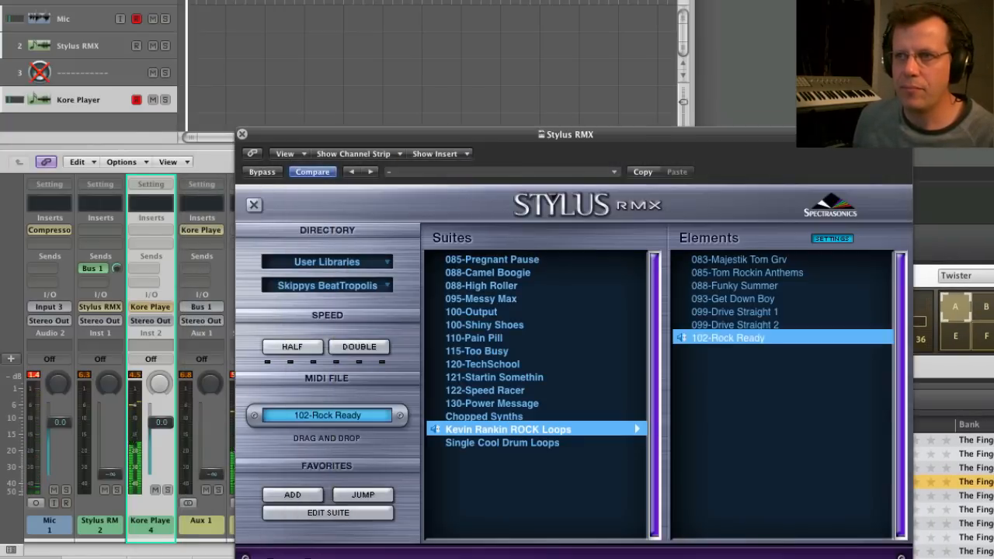
pyautogui.click(242, 135)
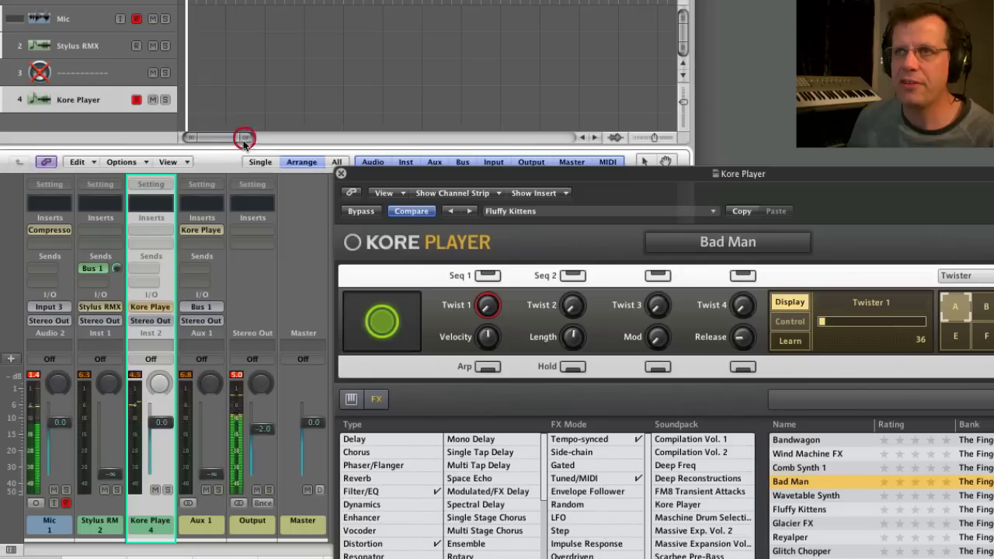
# Add a pre-fader Bus 1 send to the Mic channel, reset its send level to the default and lower the Mic fader to -∞
pyautogui.click(47, 528)
pyautogui.click(43, 267)
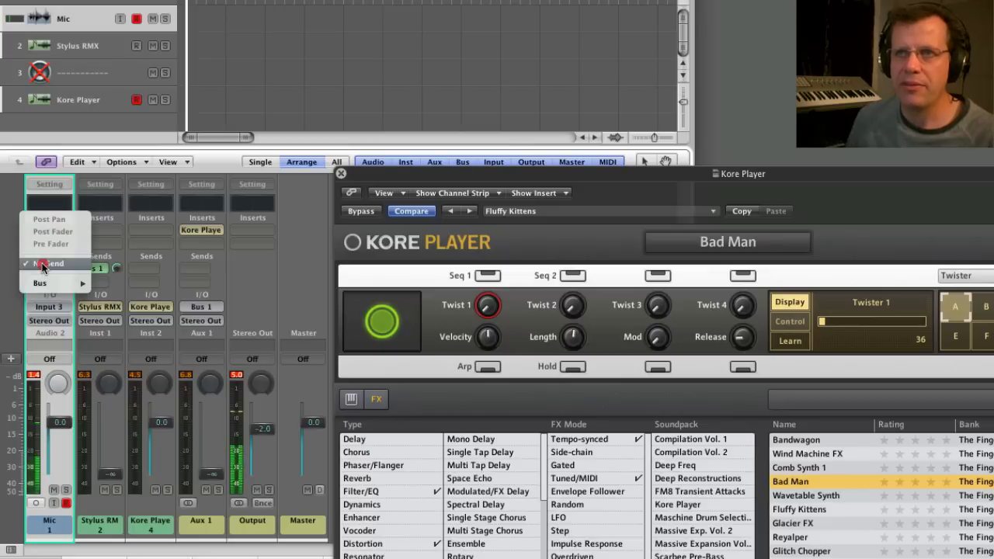
pyautogui.moveTo(76, 288)
pyautogui.click(116, 284)
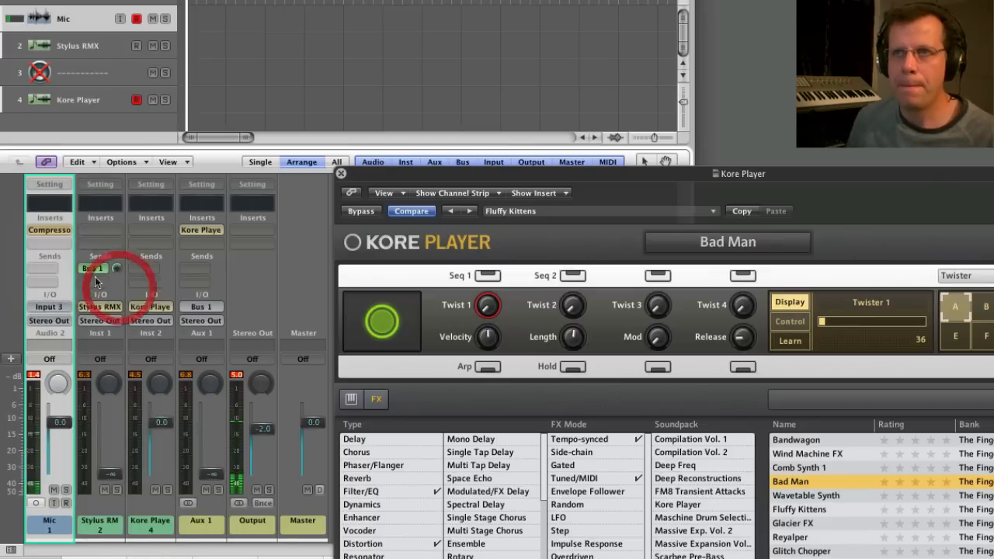
pyautogui.keyDown('alt'); pyautogui.click(60, 270); pyautogui.keyUp('alt')
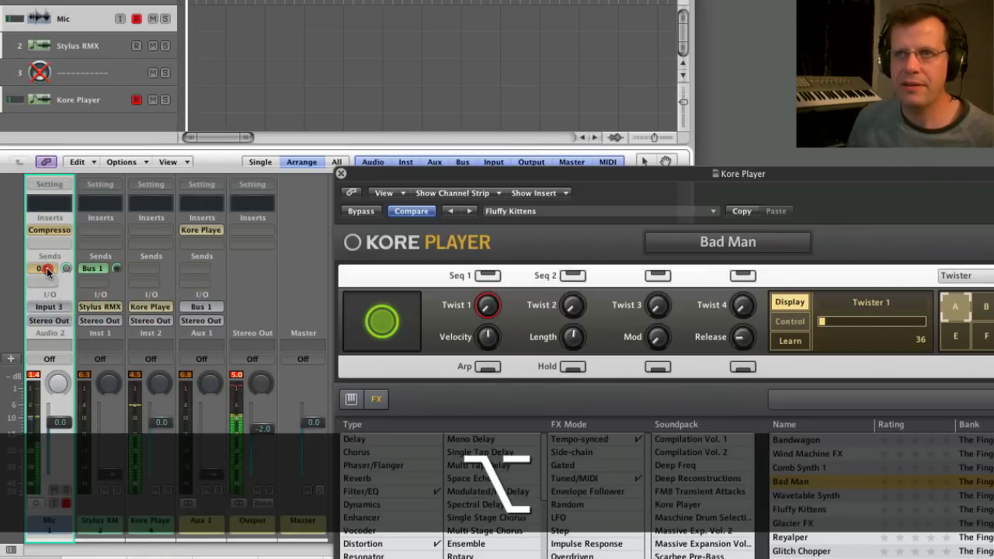
pyautogui.click(46, 268)
pyautogui.click(66, 314)
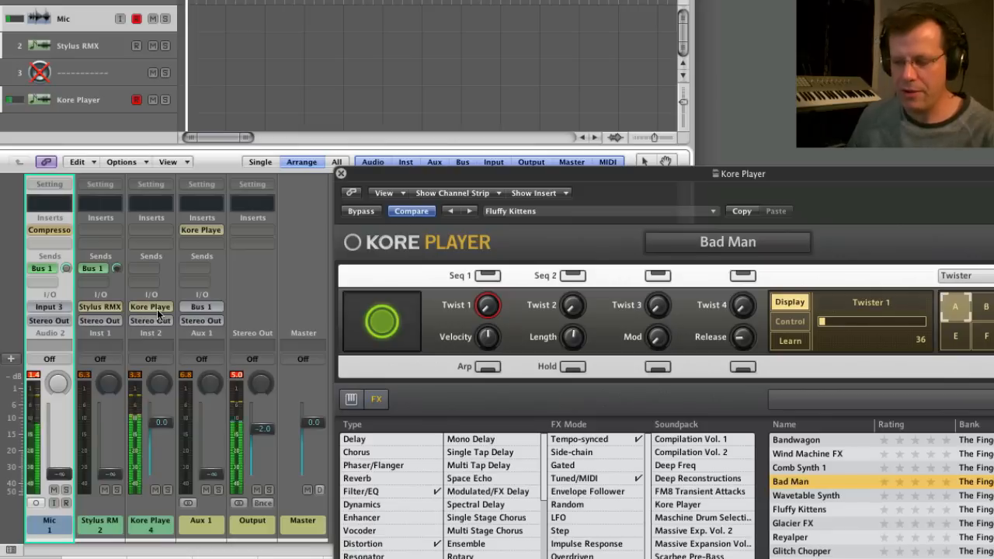
# Load the Comb Synth 1 preset on the selected Kore Player channel and review the Mic channel's Bus 1 send mode
pyautogui.click(165, 507)
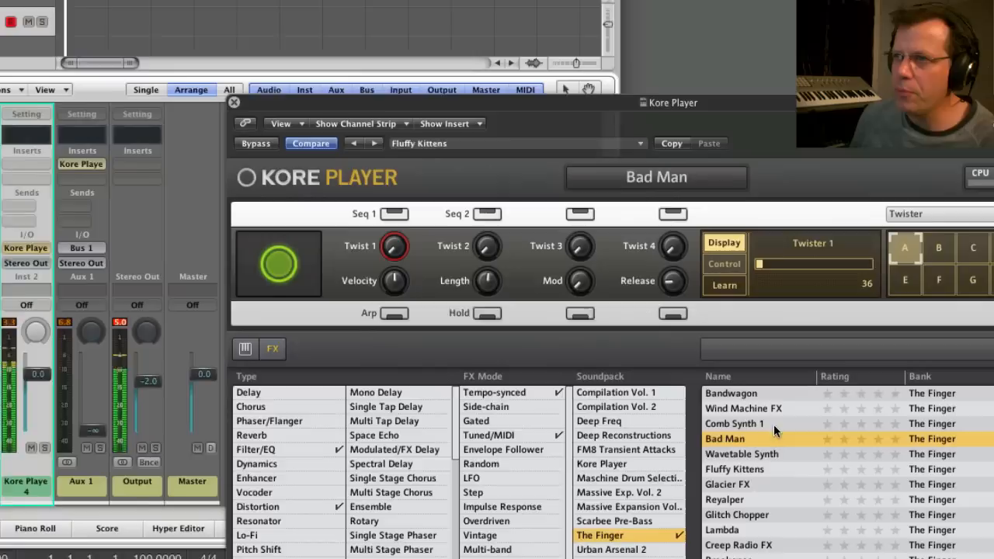
pyautogui.click(769, 424)
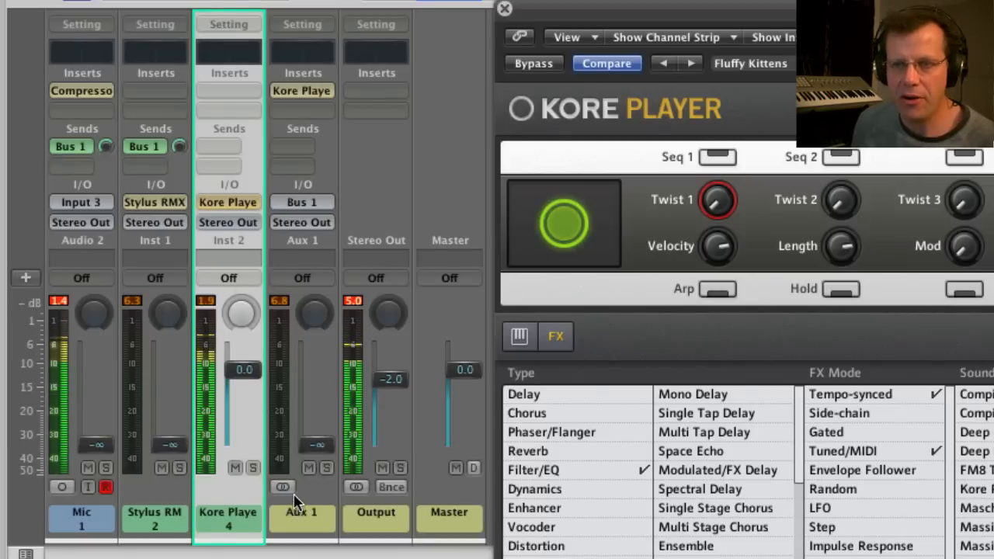
pyautogui.click(64, 148)
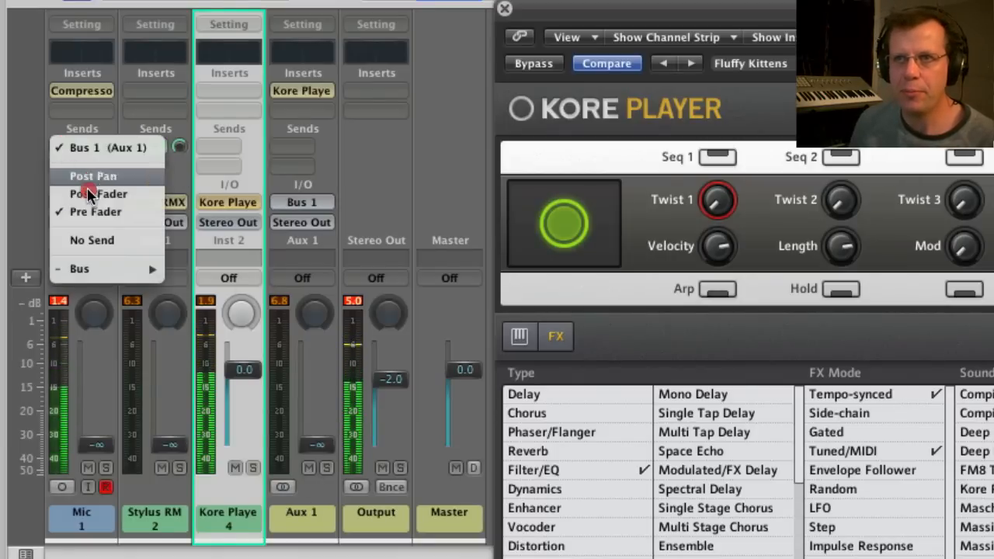
pyautogui.click(466, 309)
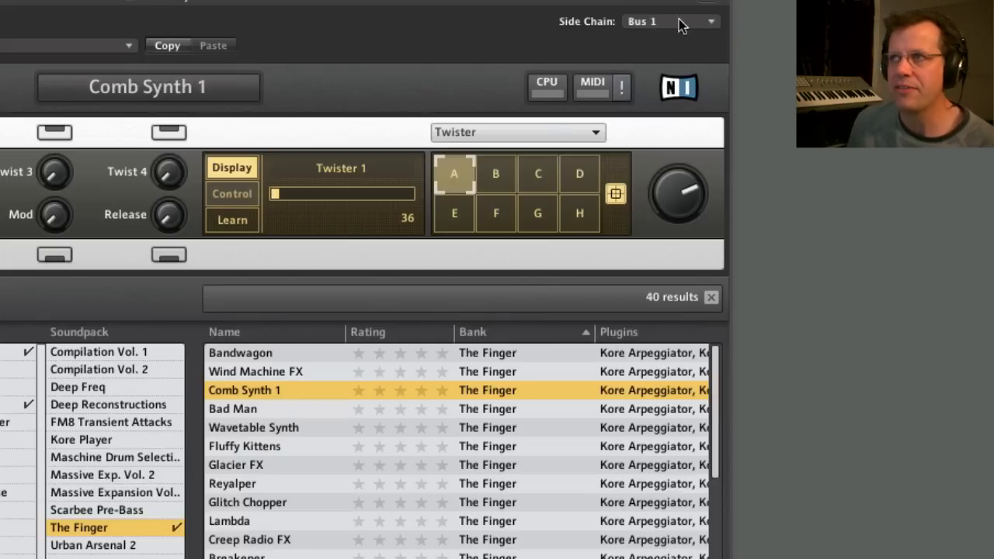
# Reselect Bus 1 as Kore Player's side chain source and load the Glitch Chopper preset
pyautogui.click(653, 23)
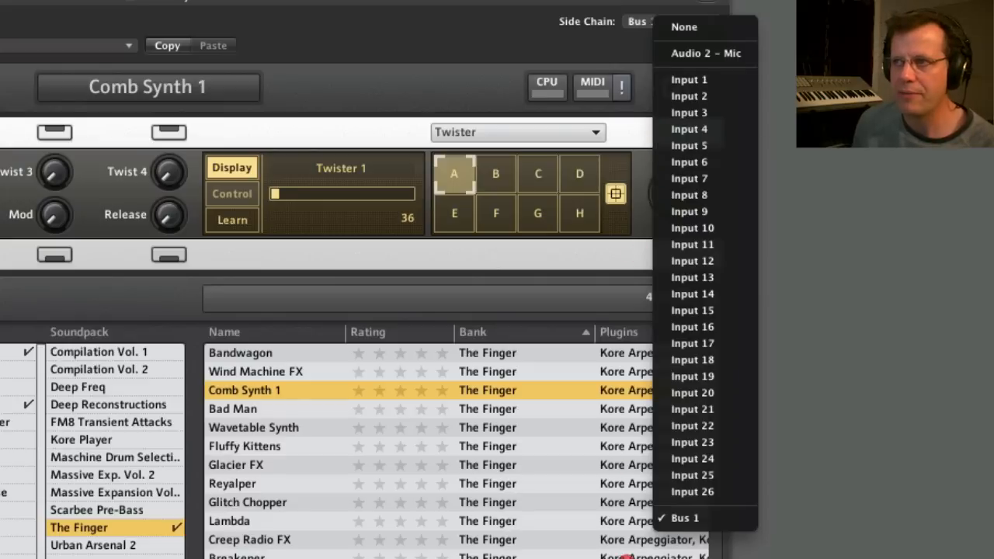
pyautogui.click(689, 521)
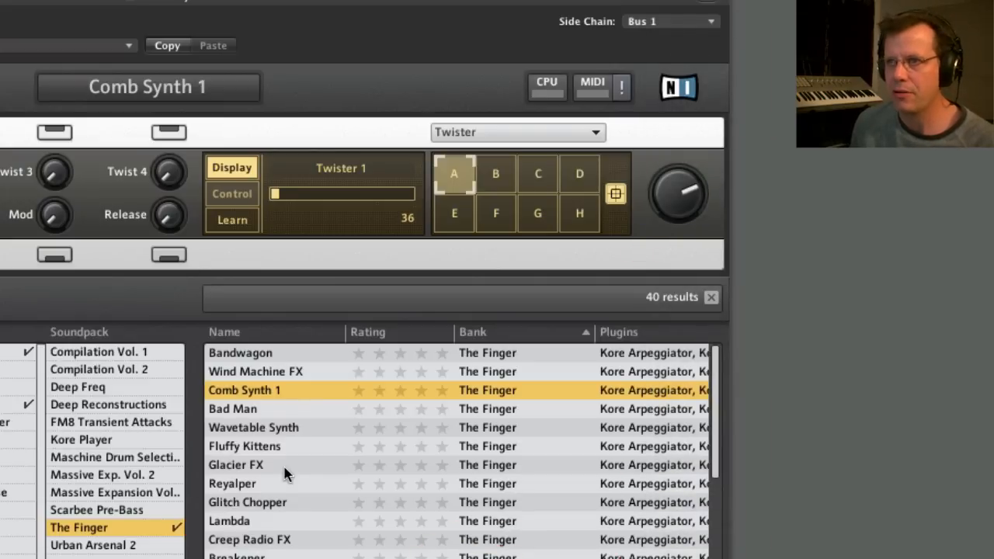
pyautogui.click(235, 502)
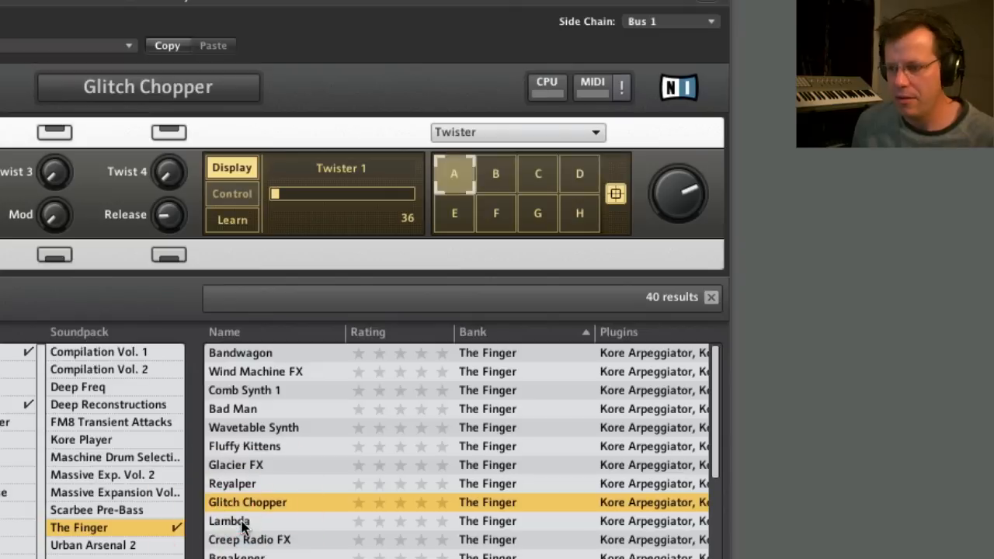